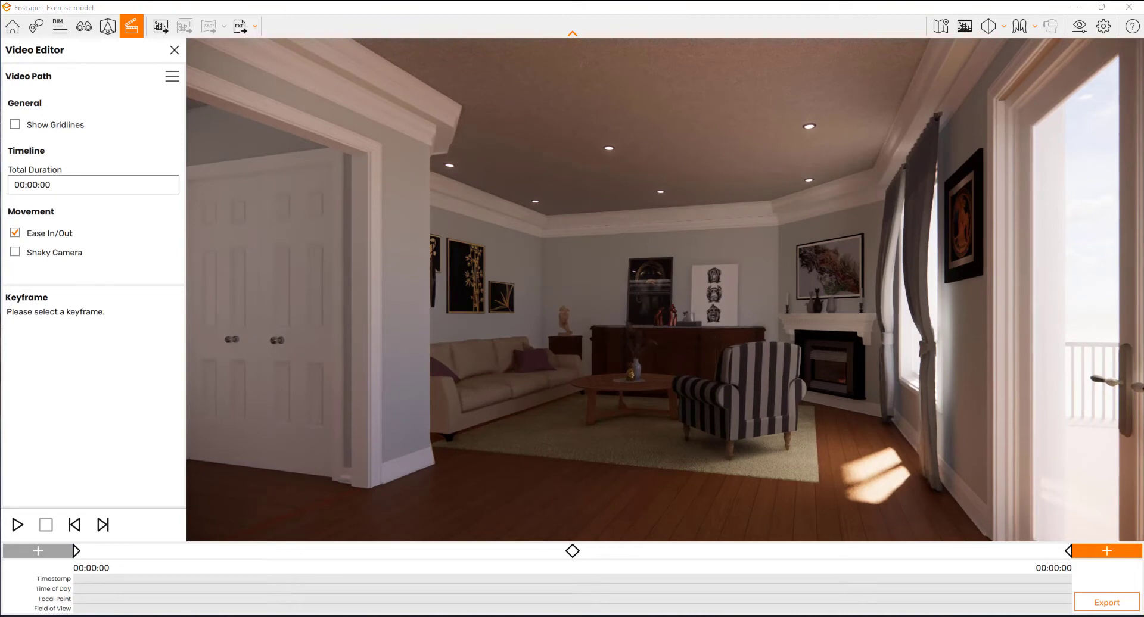
# Add seven keyframes at the start of the video path, turning the camera slightly between them.
pyautogui.moveTo(664, 290); pyautogui.dragTo(672, 289)
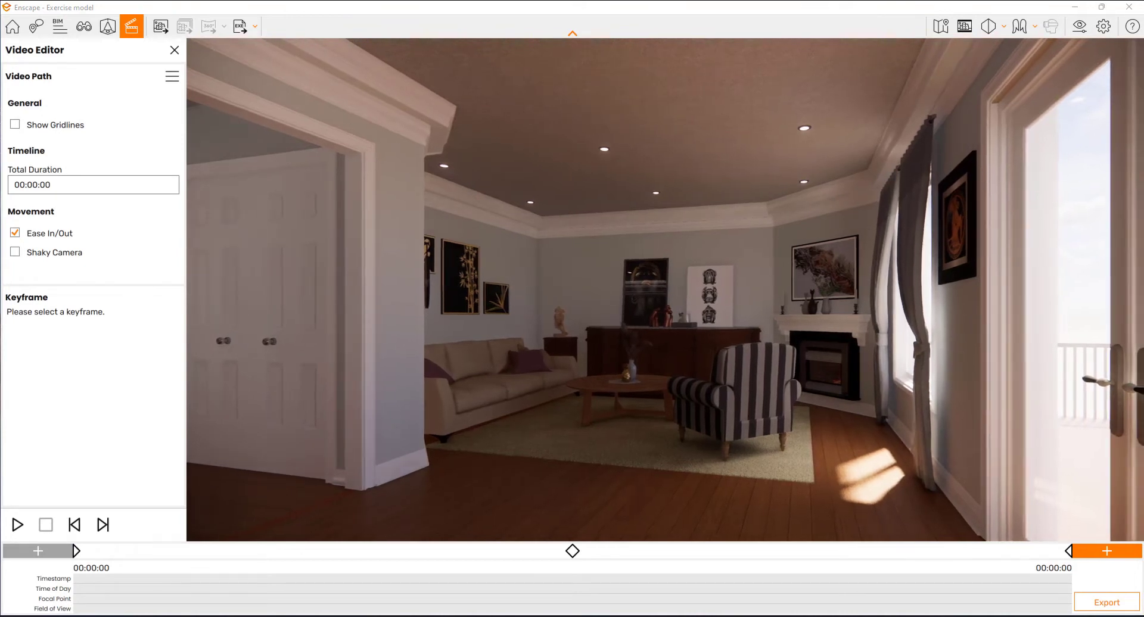
pyautogui.click(38, 551)
pyautogui.moveTo(515, 293); pyautogui.dragTo(526, 292)
pyautogui.click(25, 553)
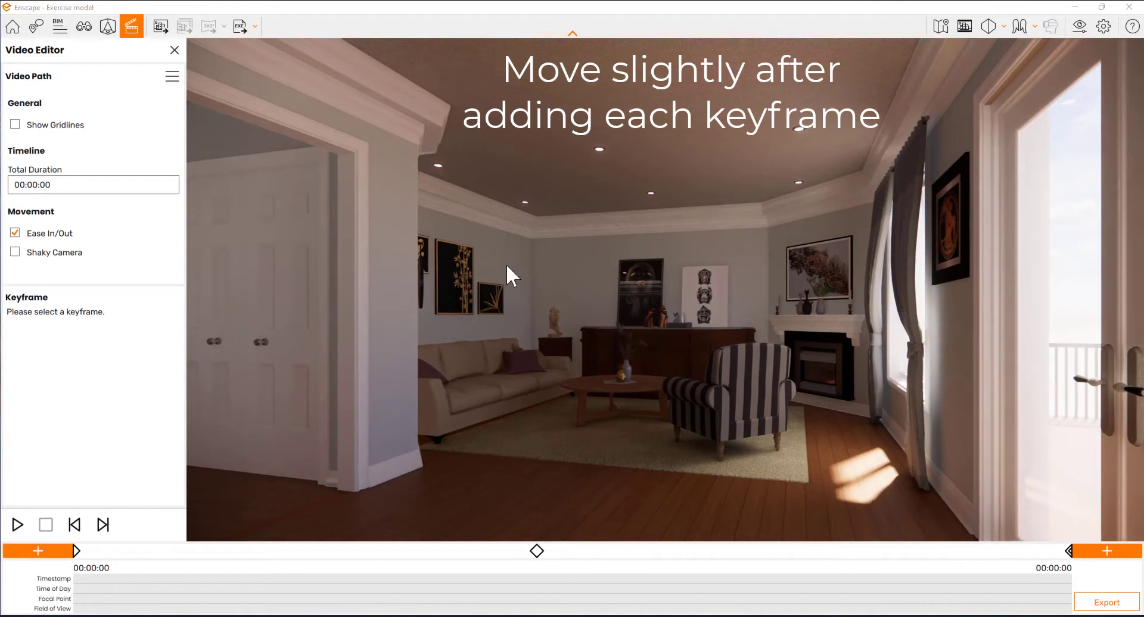
pyautogui.moveTo(566, 247); pyautogui.dragTo(573, 247)
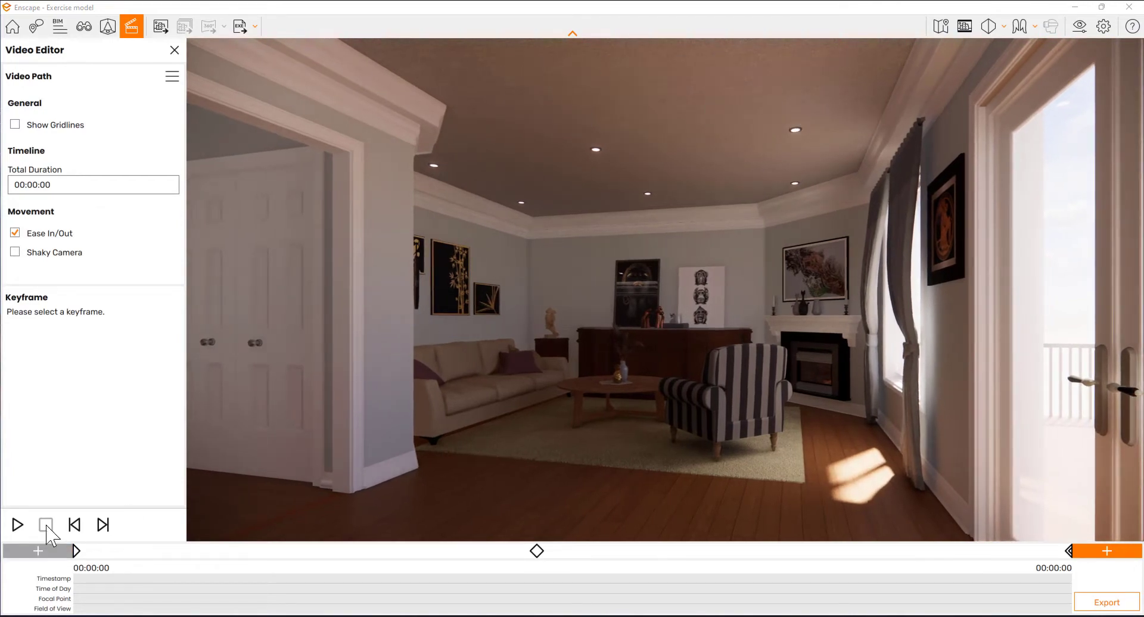
pyautogui.click(18, 524)
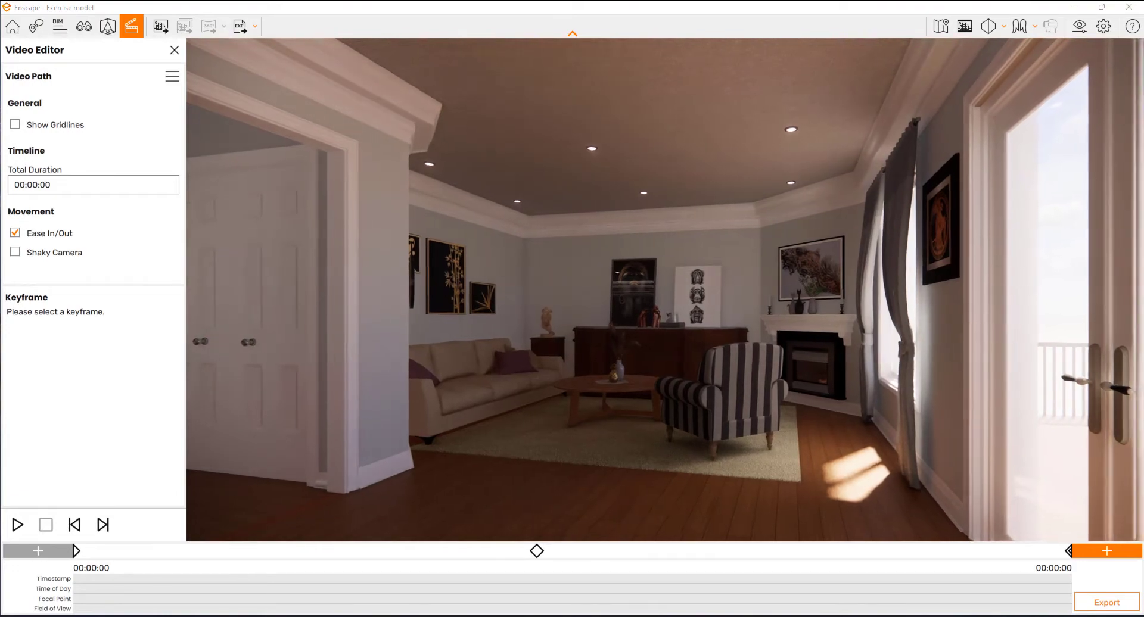
pyautogui.click(38, 551)
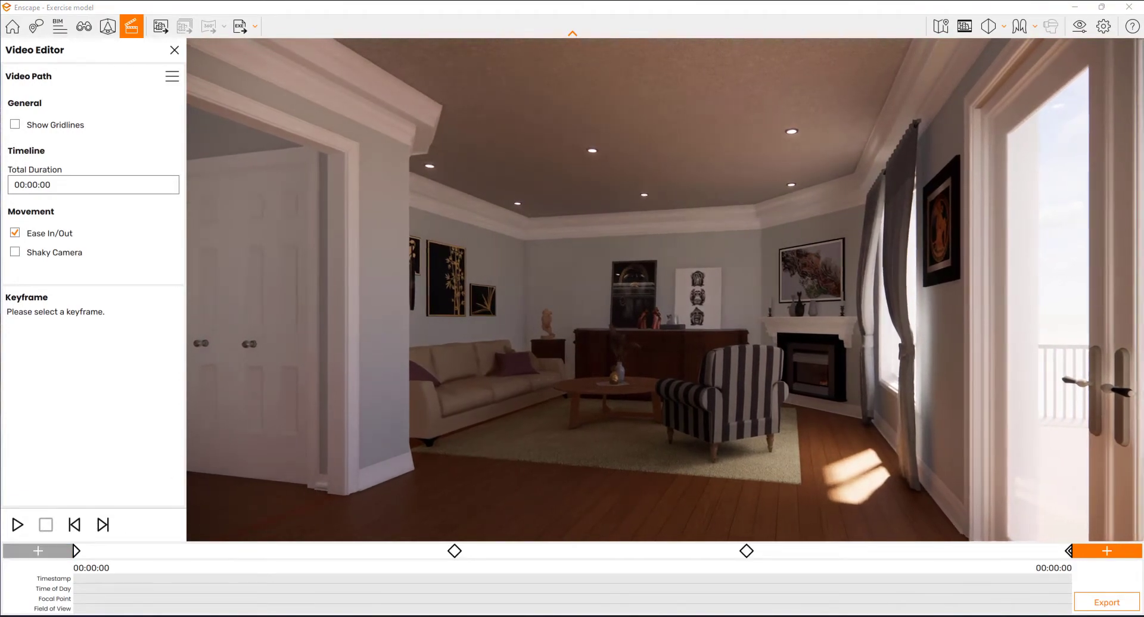
pyautogui.click(38, 551)
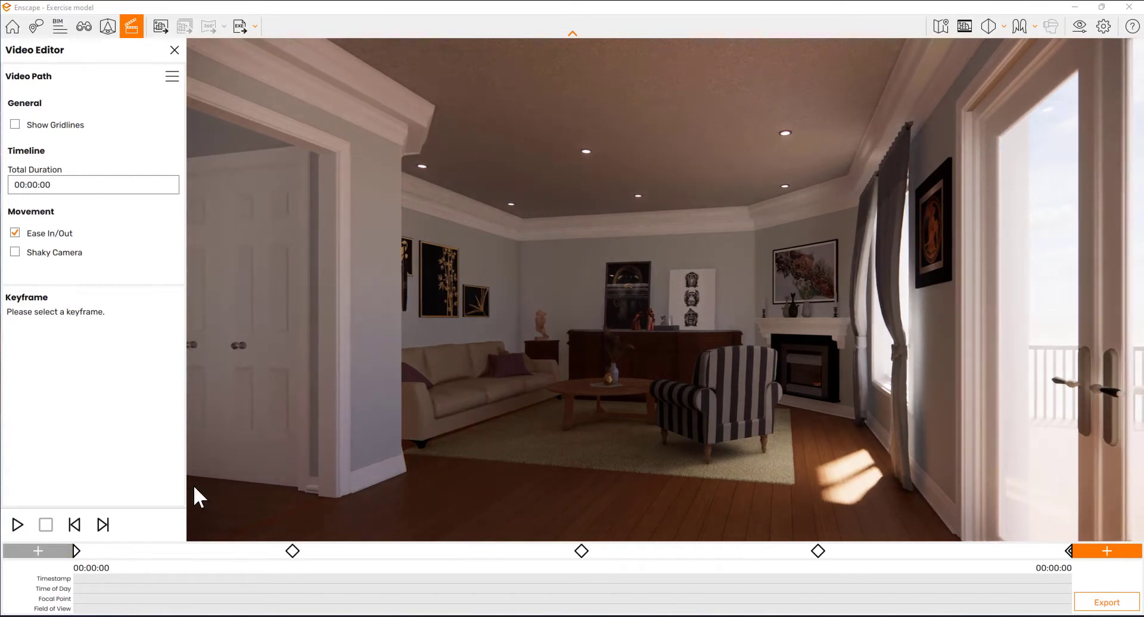
pyautogui.click(38, 551)
pyautogui.moveTo(417, 391); pyautogui.dragTo(425, 391)
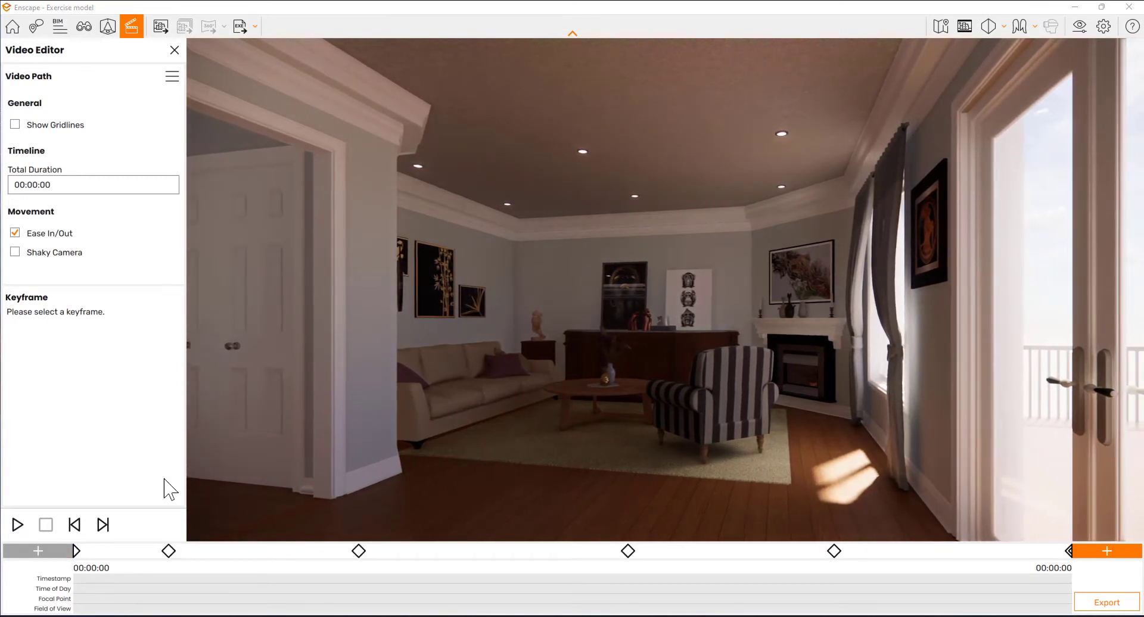
pyautogui.click(38, 551)
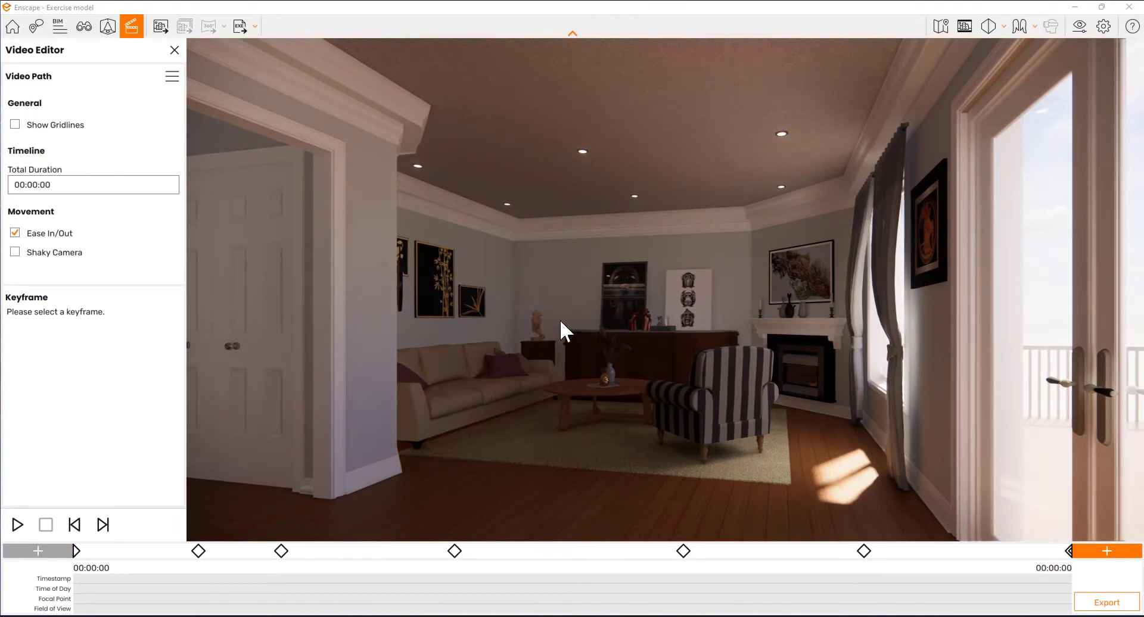
pyautogui.moveTo(425, 391); pyautogui.dragTo(420, 391)
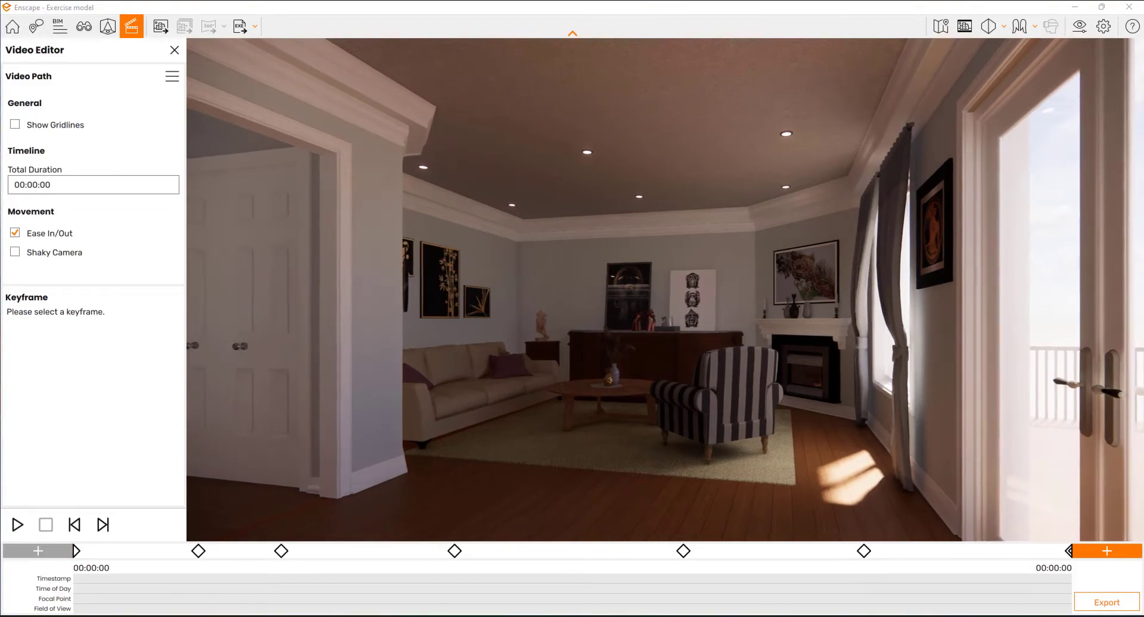
pyautogui.click(52, 547)
# Delete two of the overlapping keyframes at the end of the video path.
pyautogui.click(1069, 552)
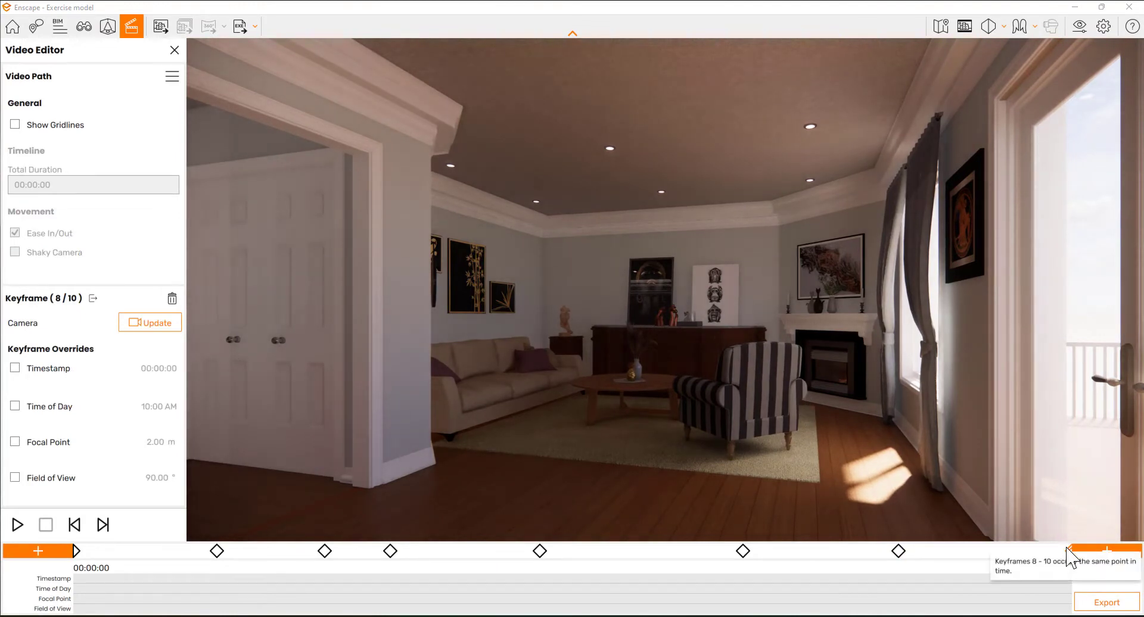
pyautogui.press('Delete')
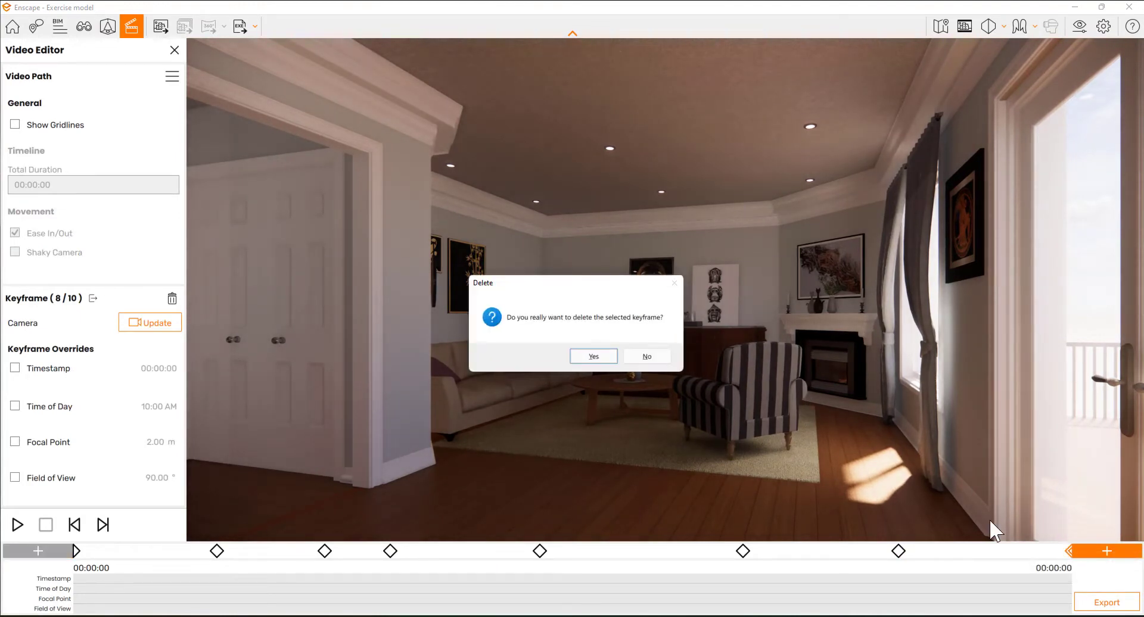
pyautogui.click(611, 358)
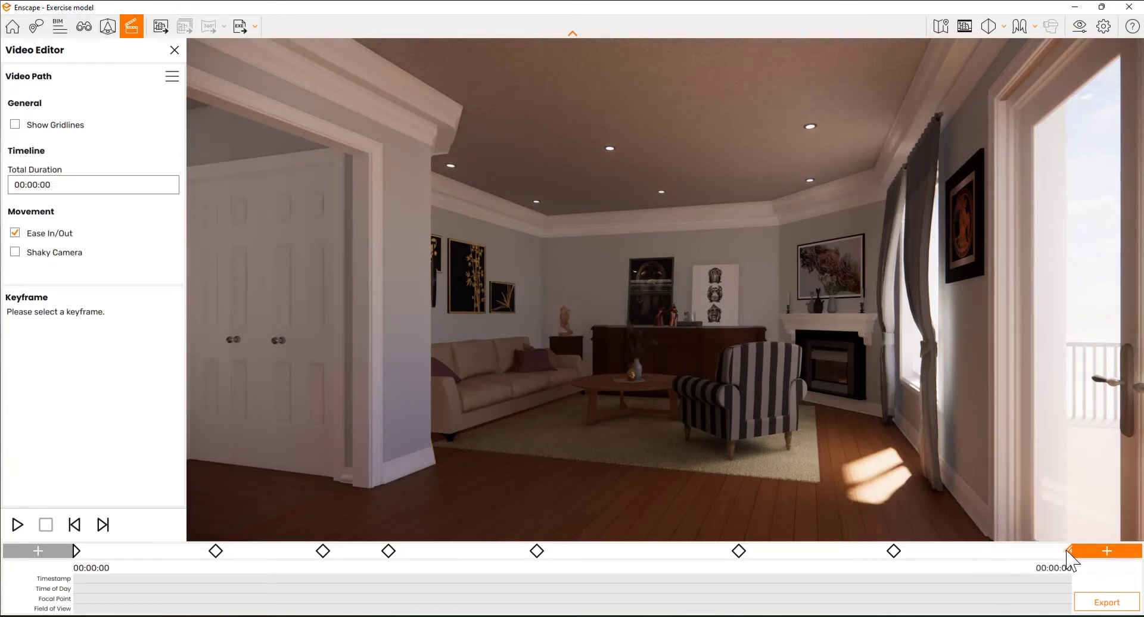
pyautogui.click(1021, 548)
pyautogui.press('Delete')
pyautogui.click(593, 356)
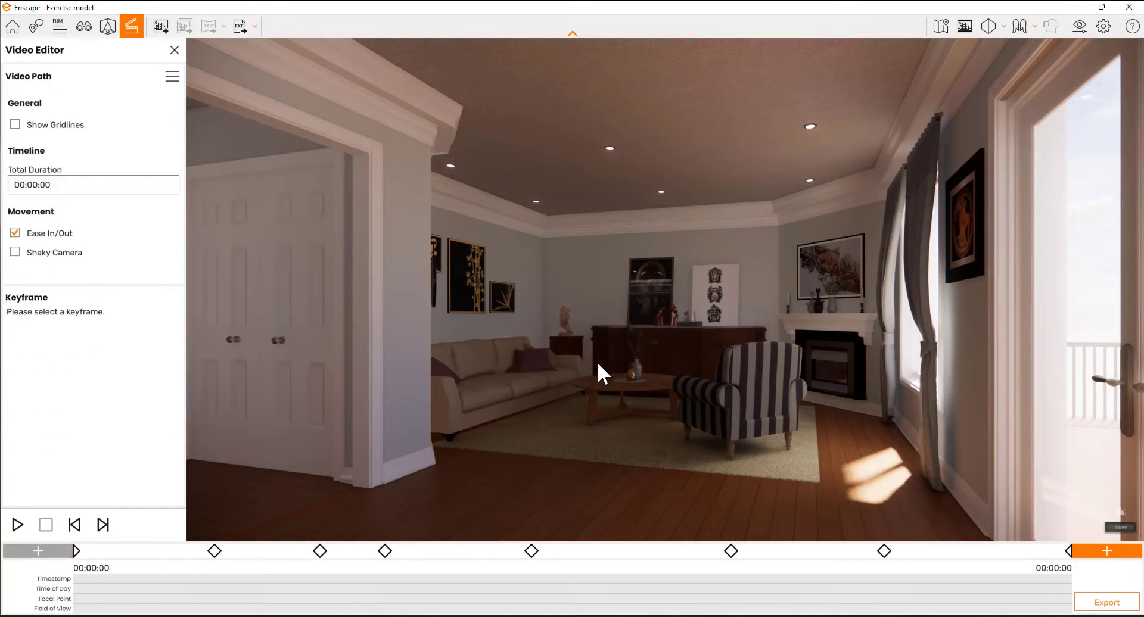
# Update the camera of the first keyframe to the current view.
pyautogui.click(76, 551)
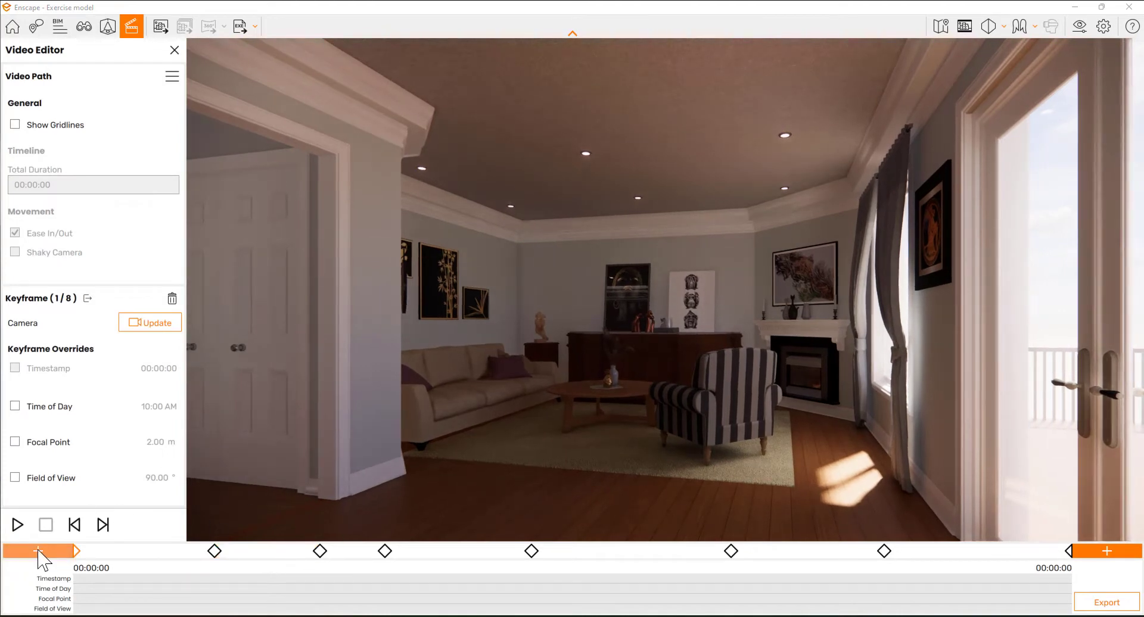
pyautogui.click(143, 325)
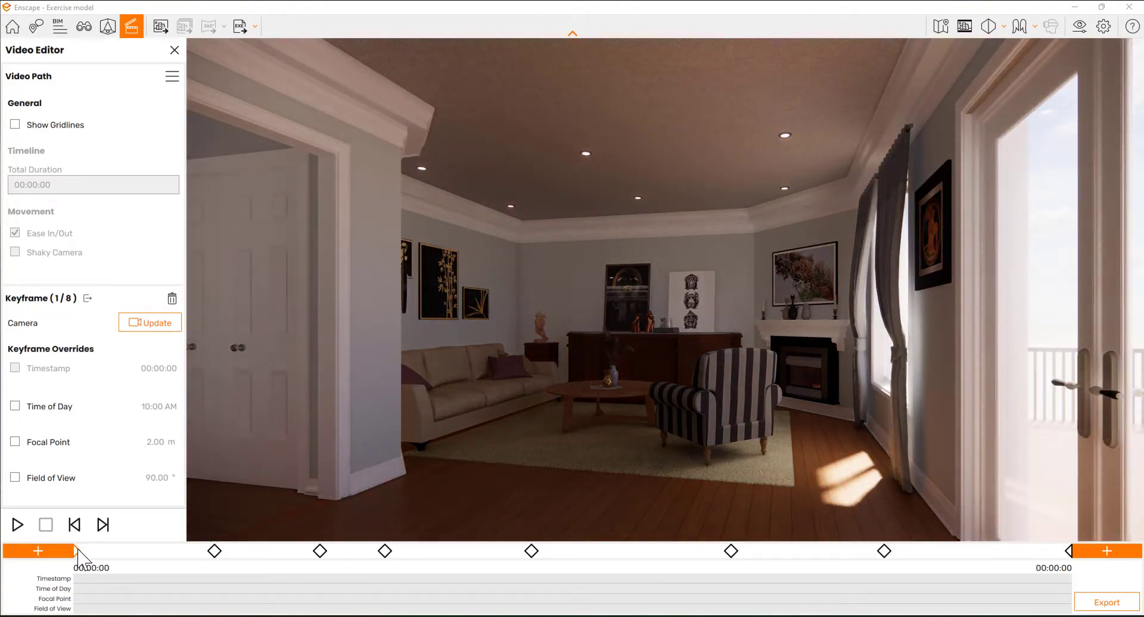
pyautogui.click(385, 551)
# Override the time of day for the first keyframe with 8:00 AM.
pyautogui.click(76, 551)
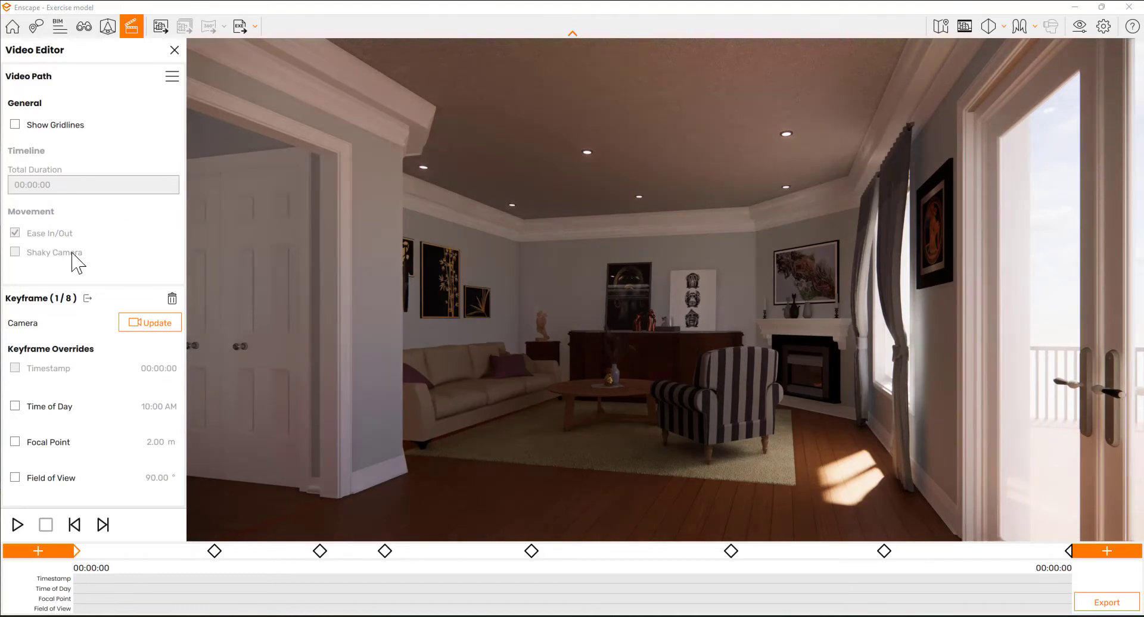
pyautogui.click(73, 407)
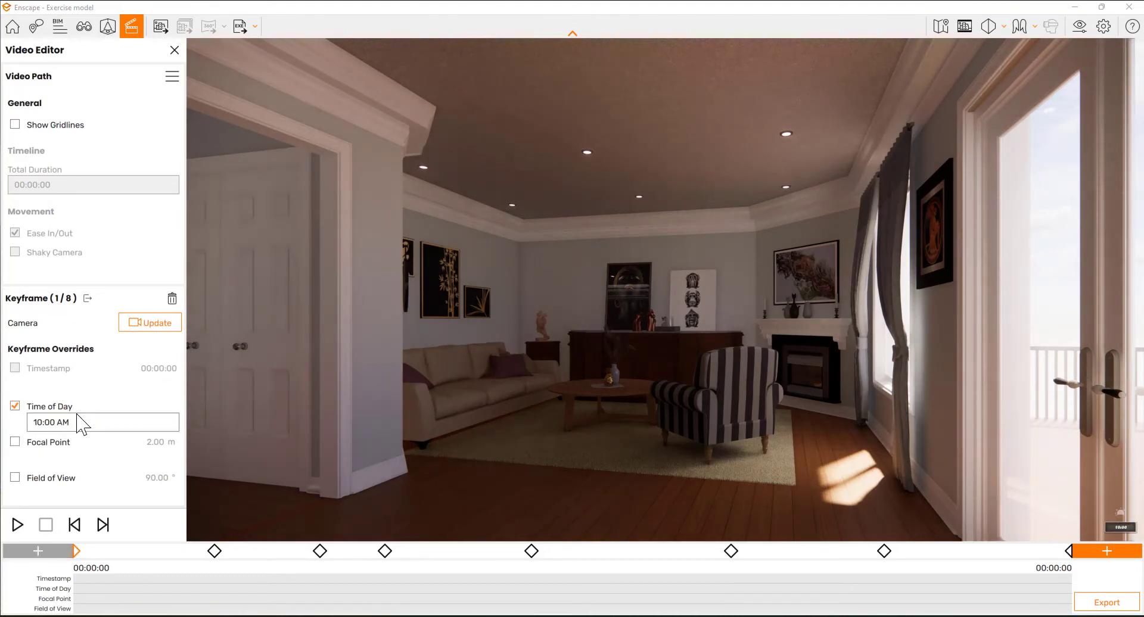
pyautogui.click(43, 422)
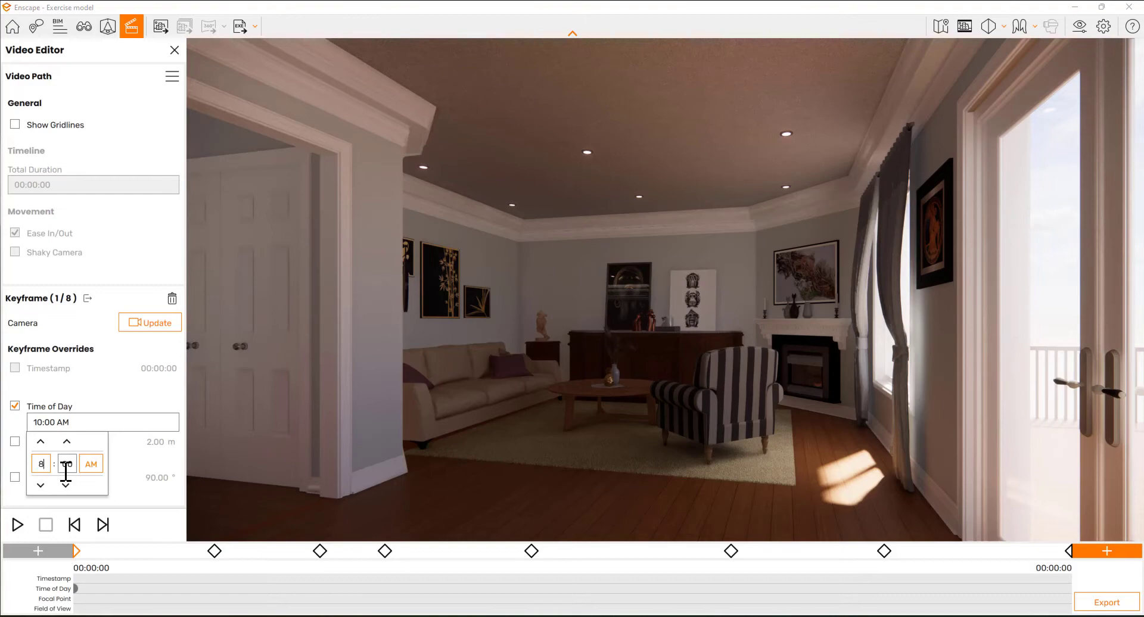
pyautogui.click(123, 400)
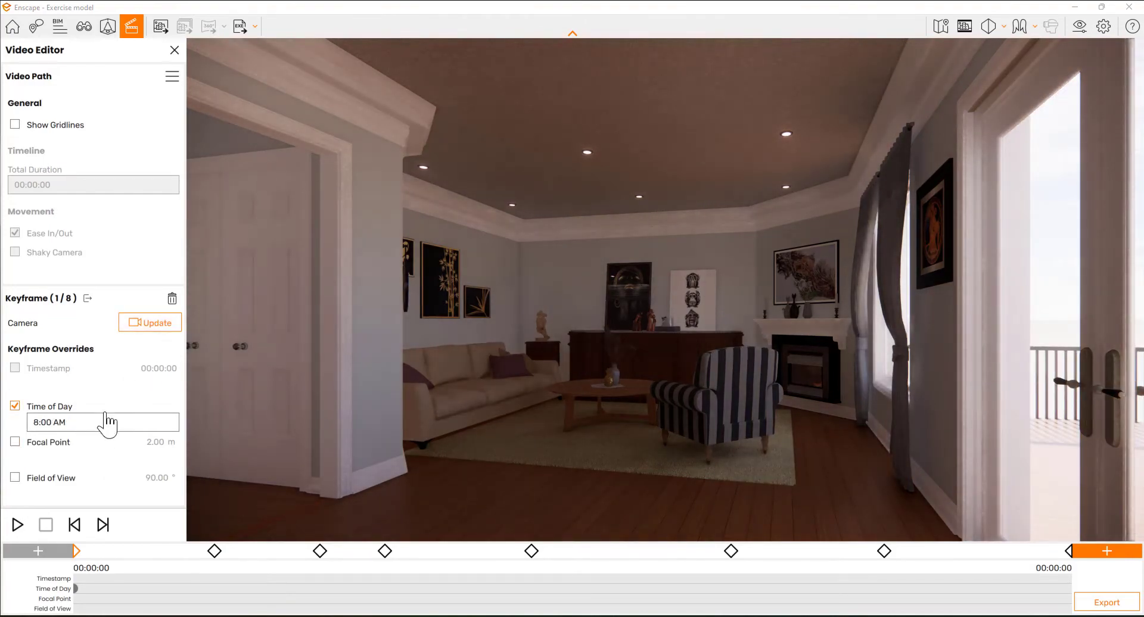
# Override the time of day for the second keyframe with 10:00 AM.
pyautogui.click(215, 550)
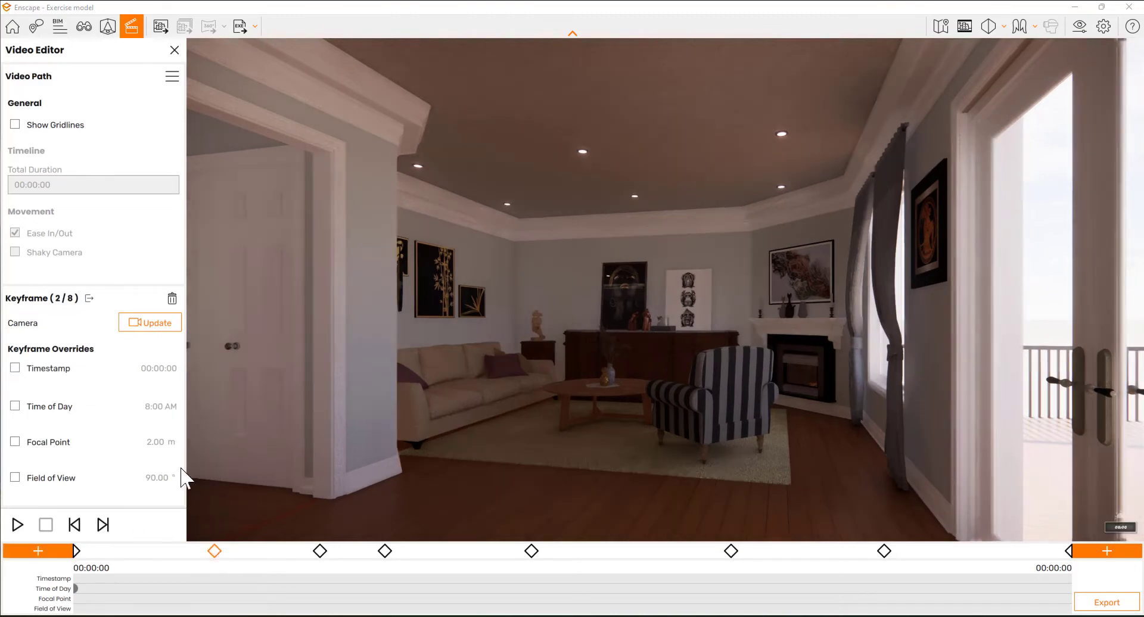
pyautogui.click(61, 408)
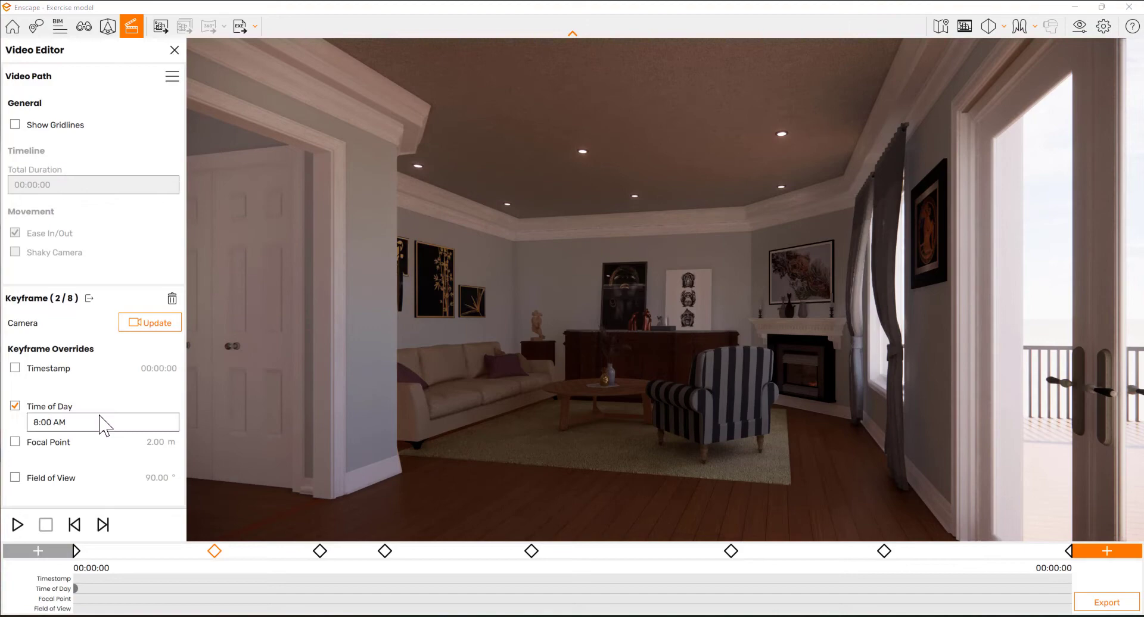
pyautogui.click(37, 422)
pyautogui.write('1')
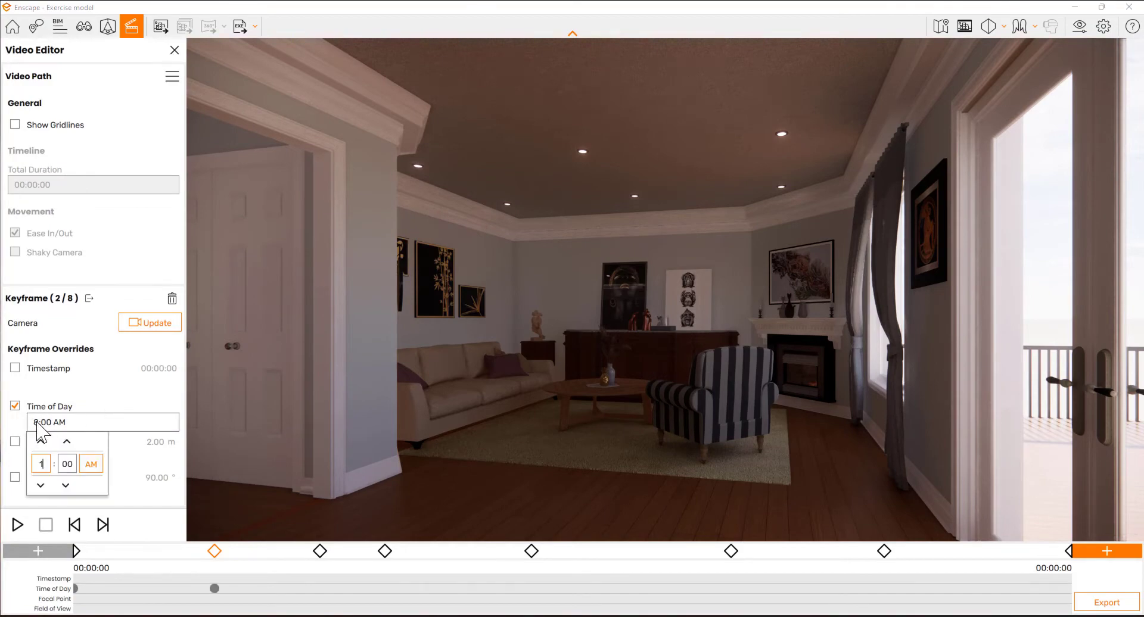
pyautogui.write('0')
pyautogui.click(113, 458)
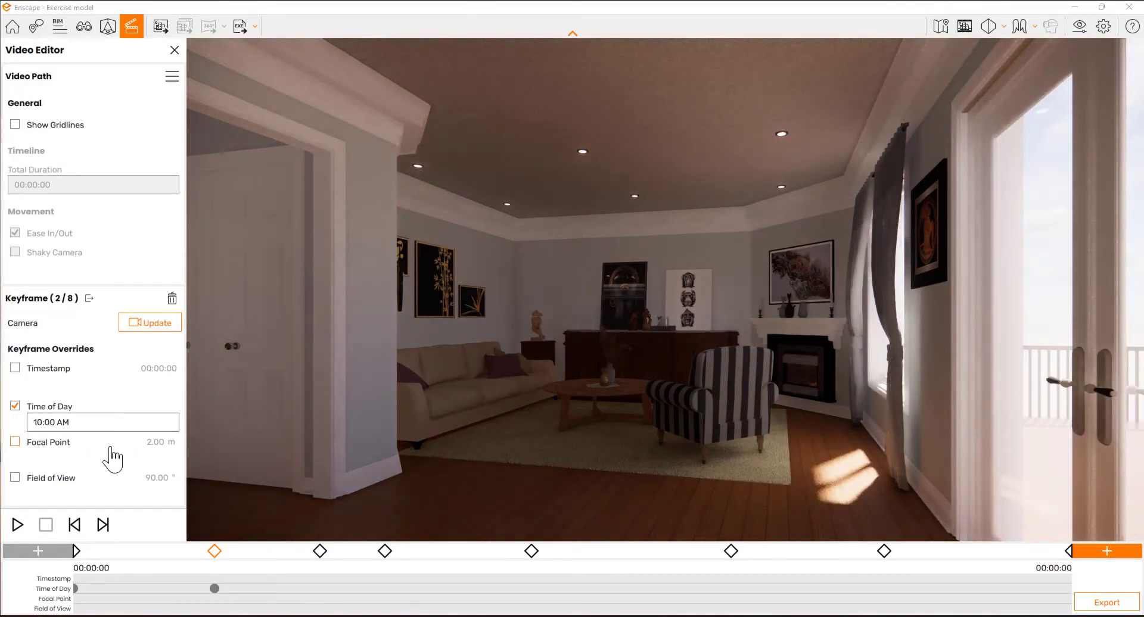
# Override the time of day for the third keyframe with 12:00 PM.
pyautogui.click(320, 551)
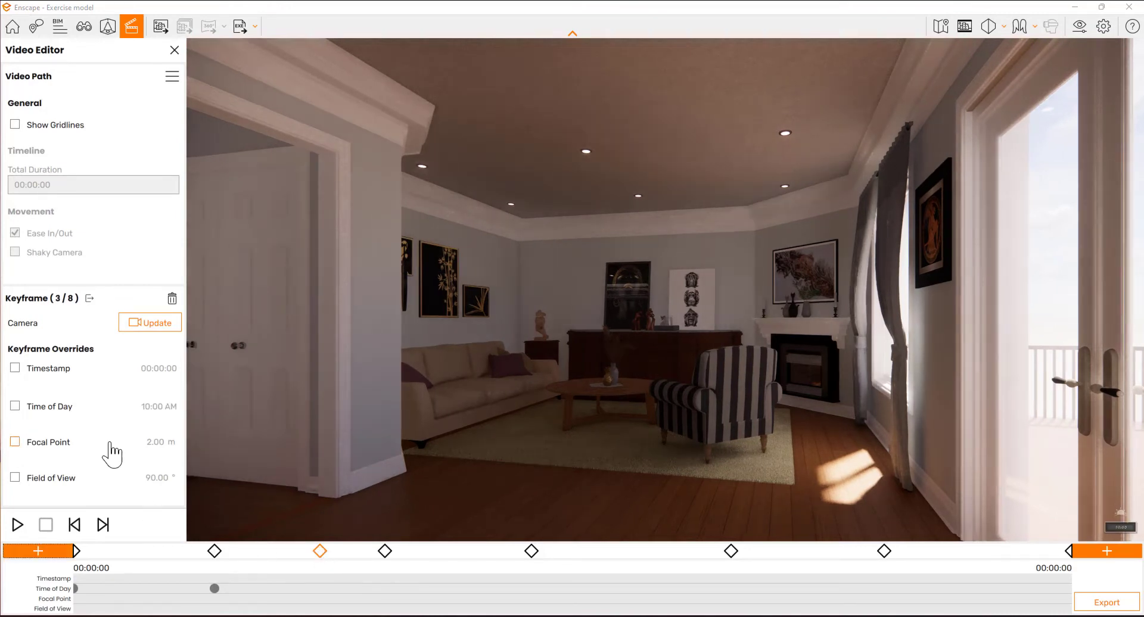
pyautogui.click(68, 408)
pyautogui.click(41, 422)
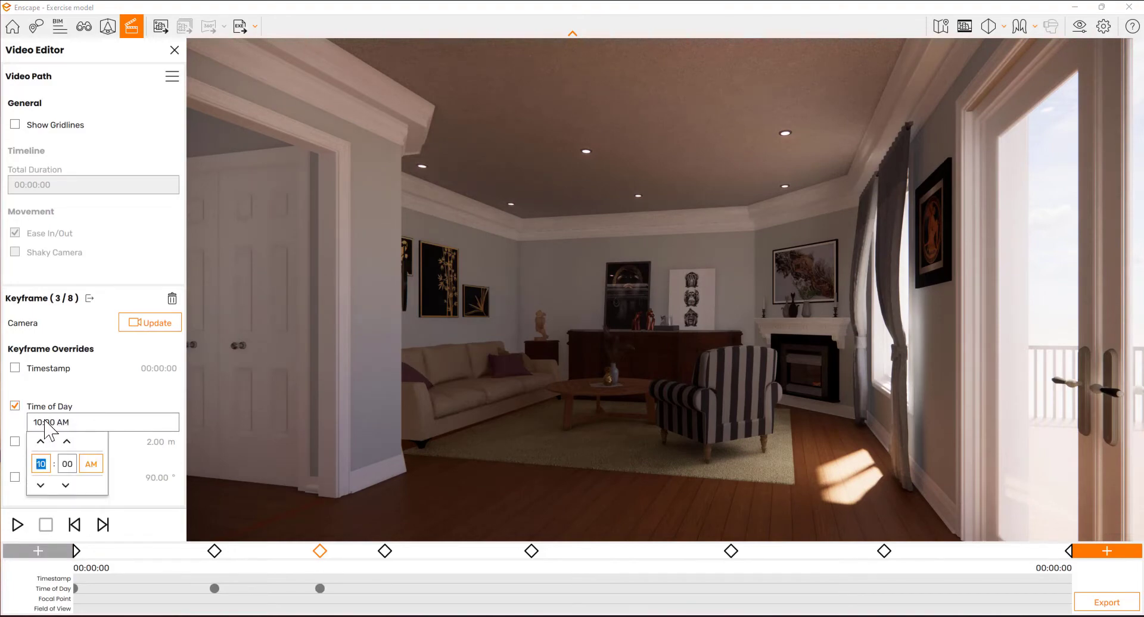
pyautogui.write('12')
pyautogui.click(94, 463)
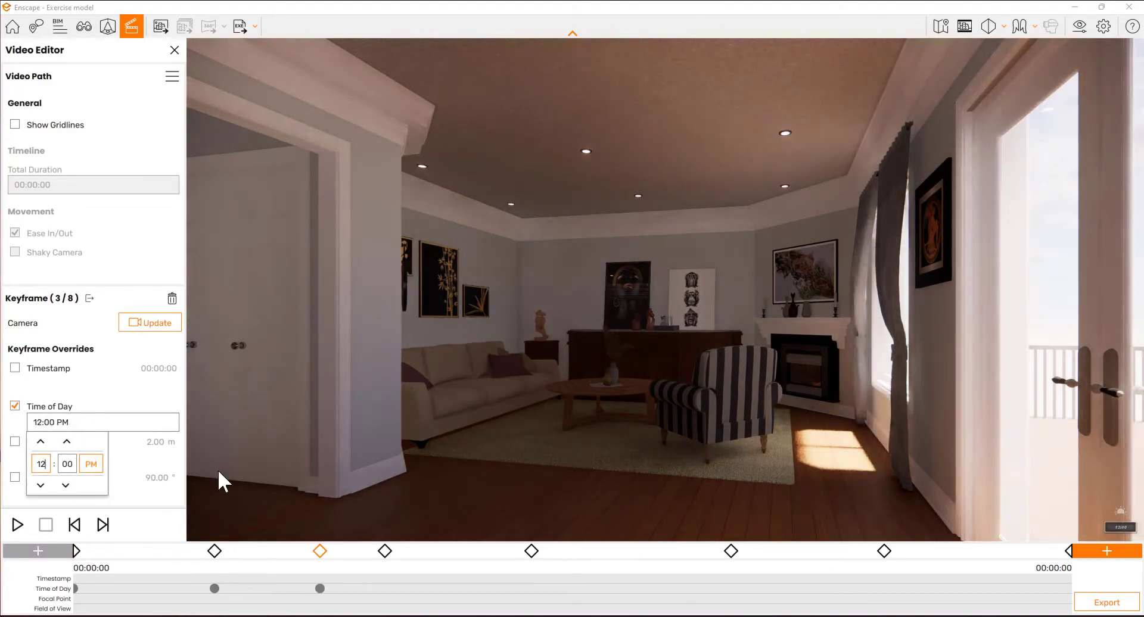
pyautogui.click(137, 325)
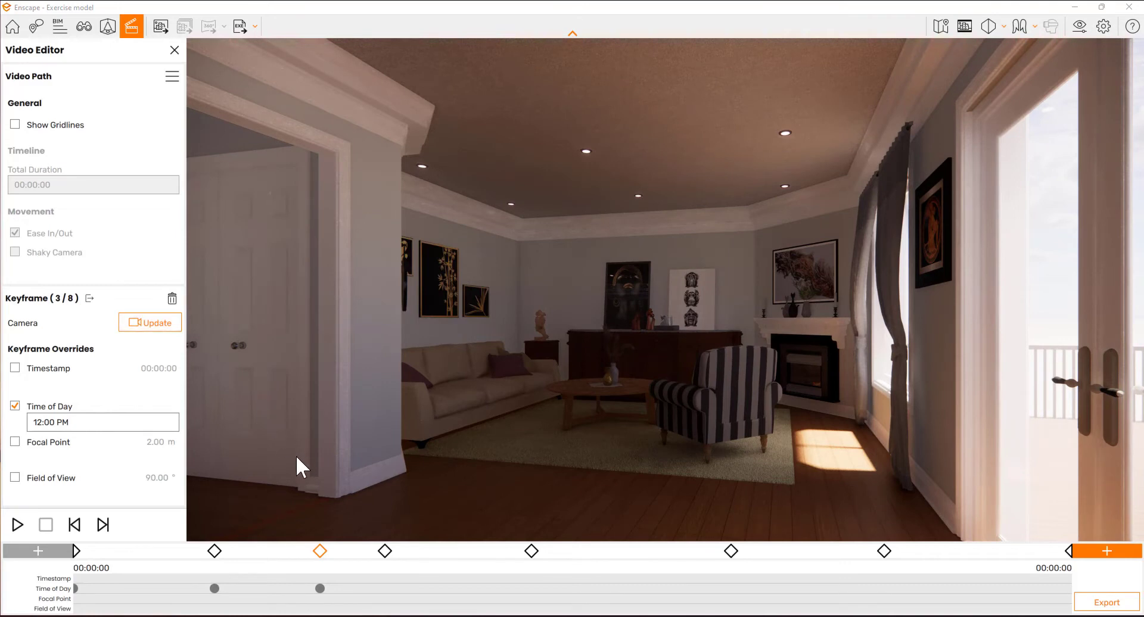
# Override the time of day for the fourth keyframe with 2:00 PM.
pyautogui.click(385, 551)
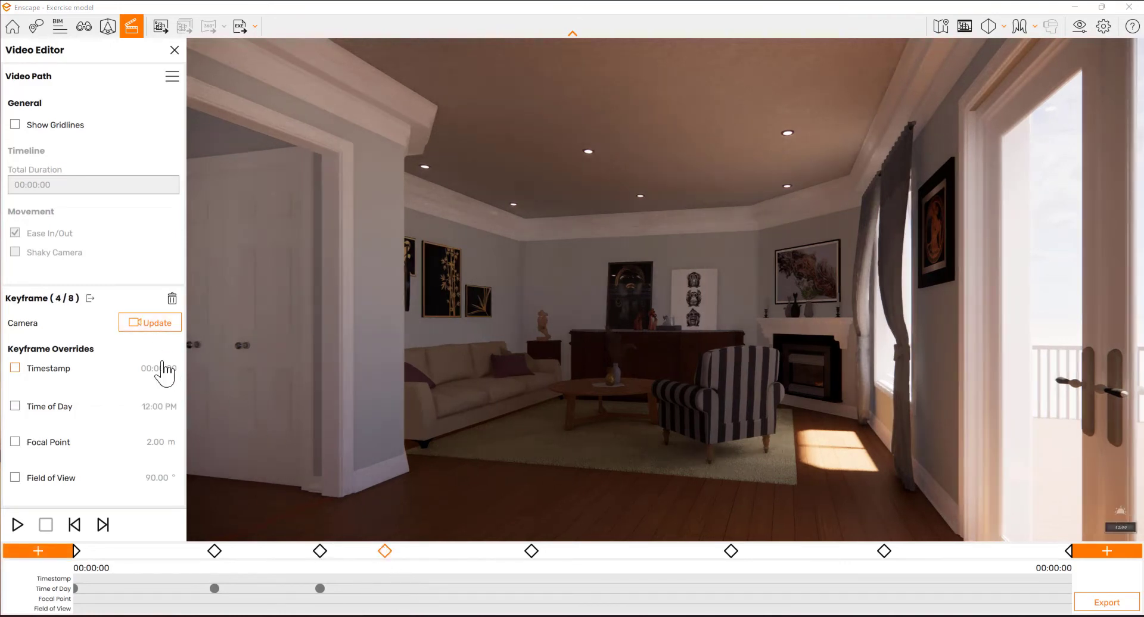
pyautogui.click(74, 406)
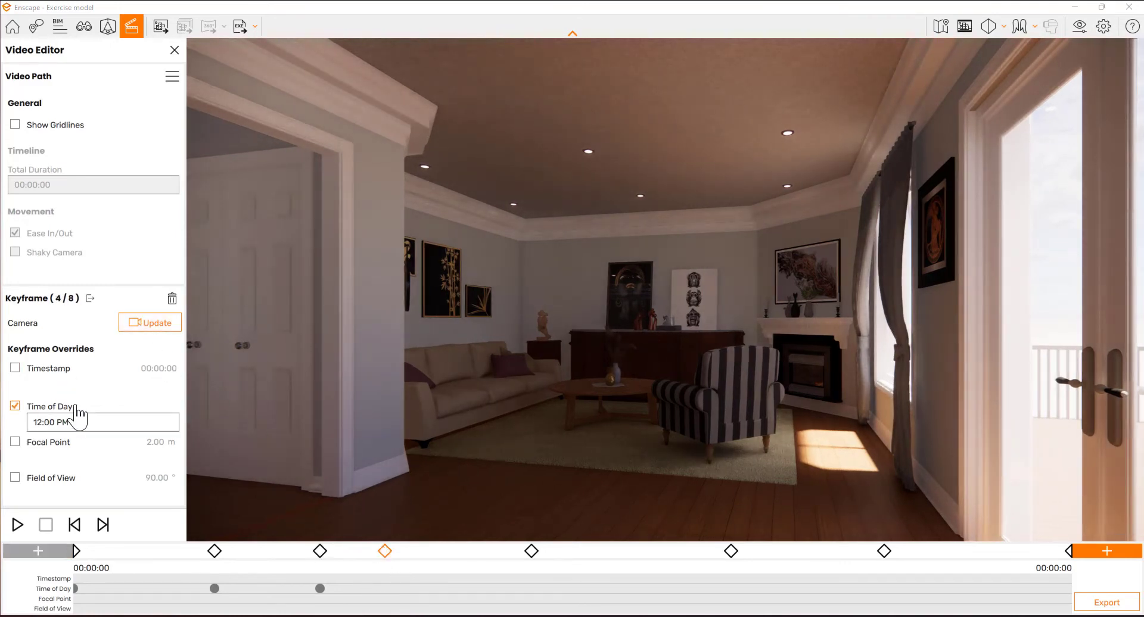
pyautogui.click(44, 424)
pyautogui.write('2')
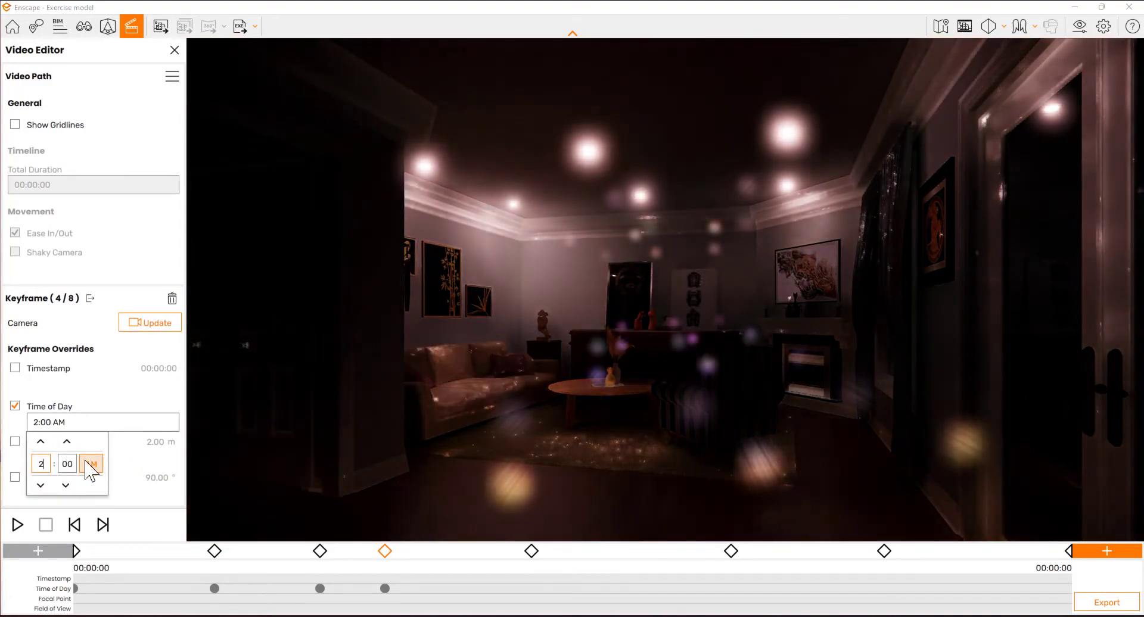
pyautogui.click(91, 464)
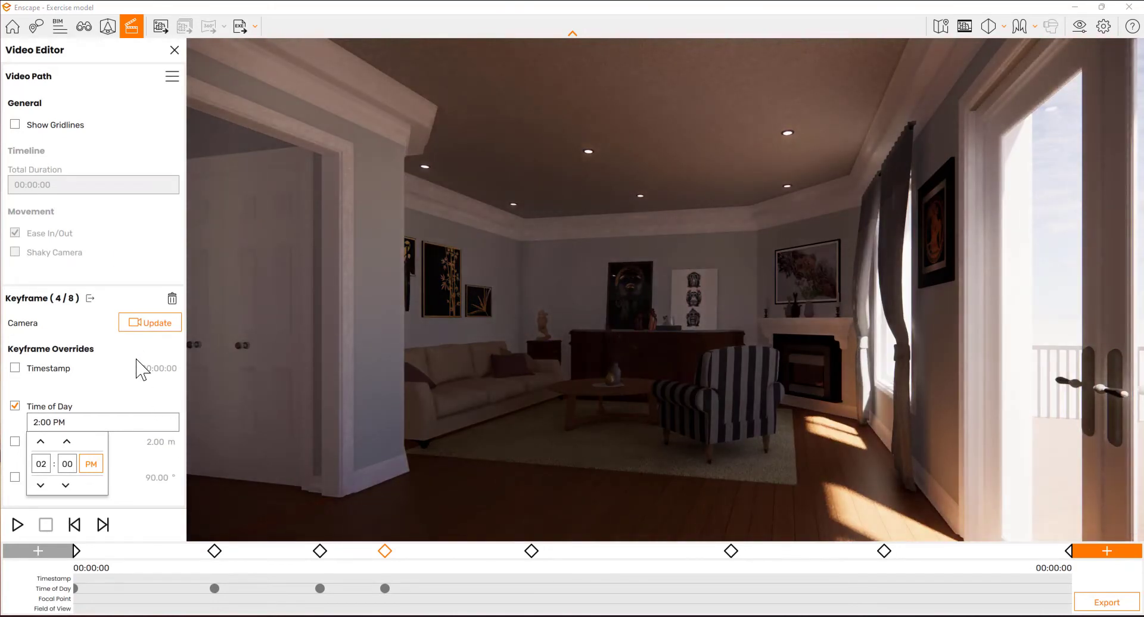
pyautogui.click(147, 320)
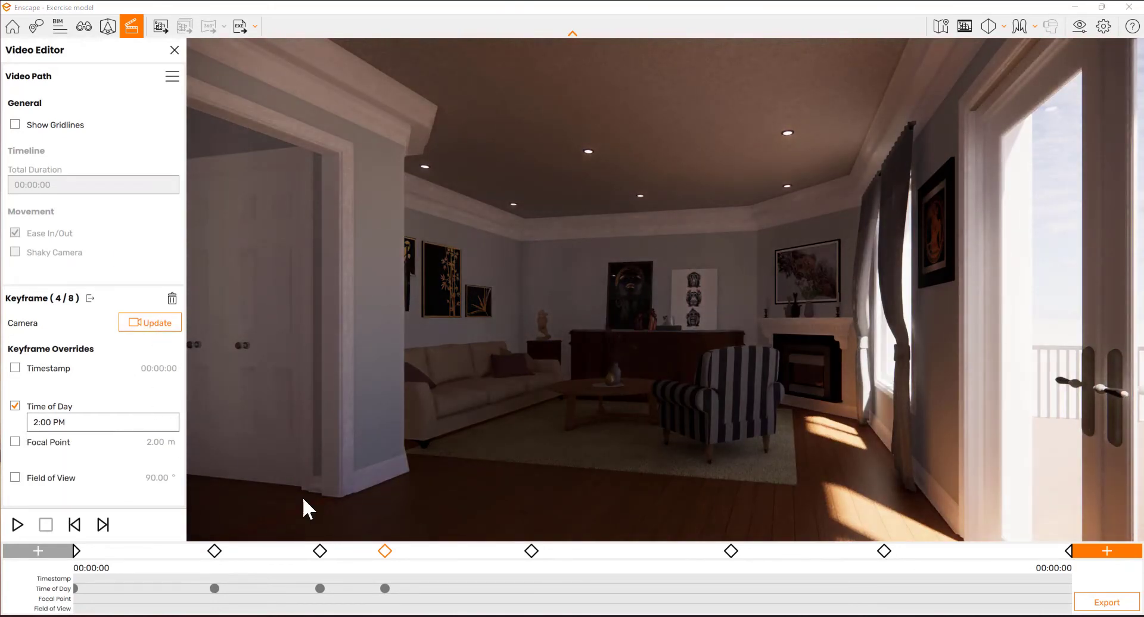
# Override the time of day for the fifth keyframe with 4:00 AM and update its camera.
pyautogui.click(532, 551)
pyautogui.click(62, 410)
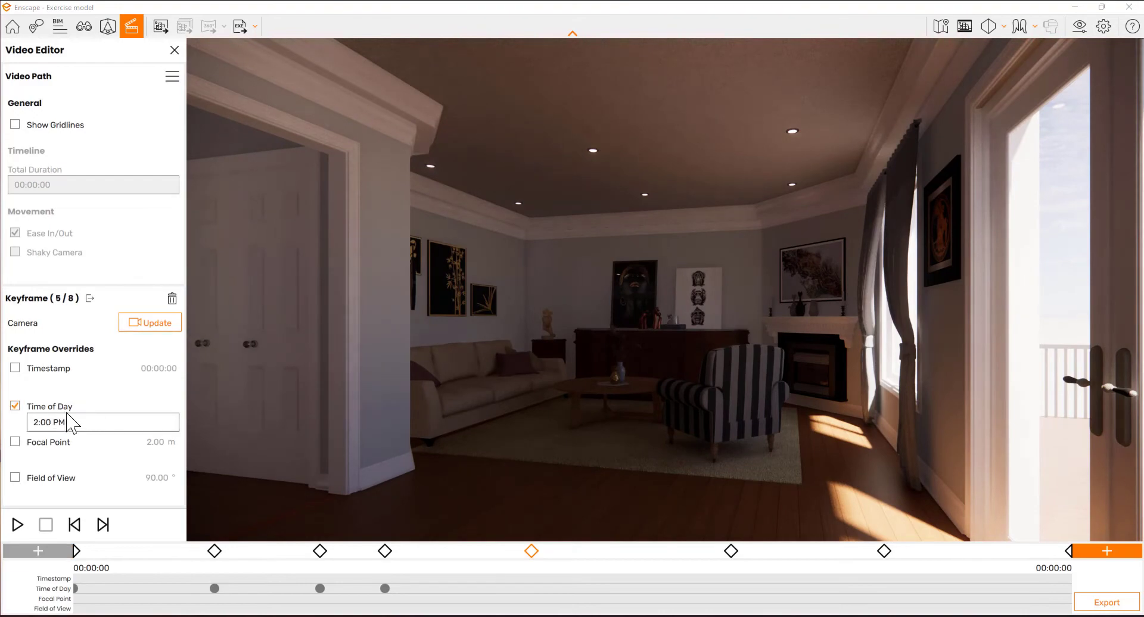
pyautogui.click(35, 422)
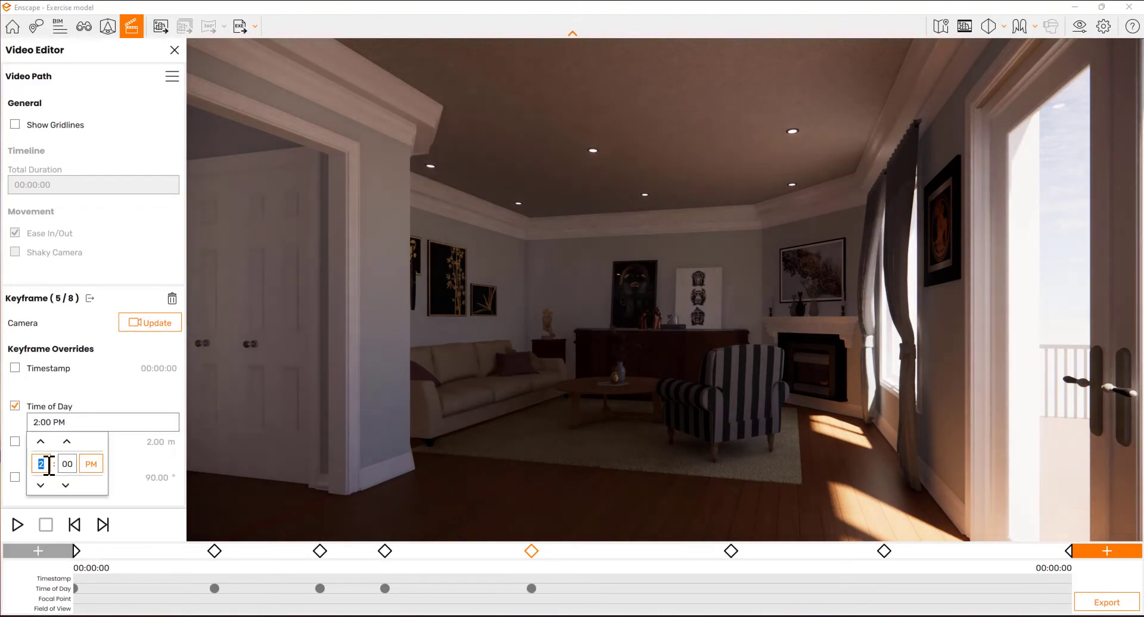
pyautogui.write('4')
pyautogui.click(90, 463)
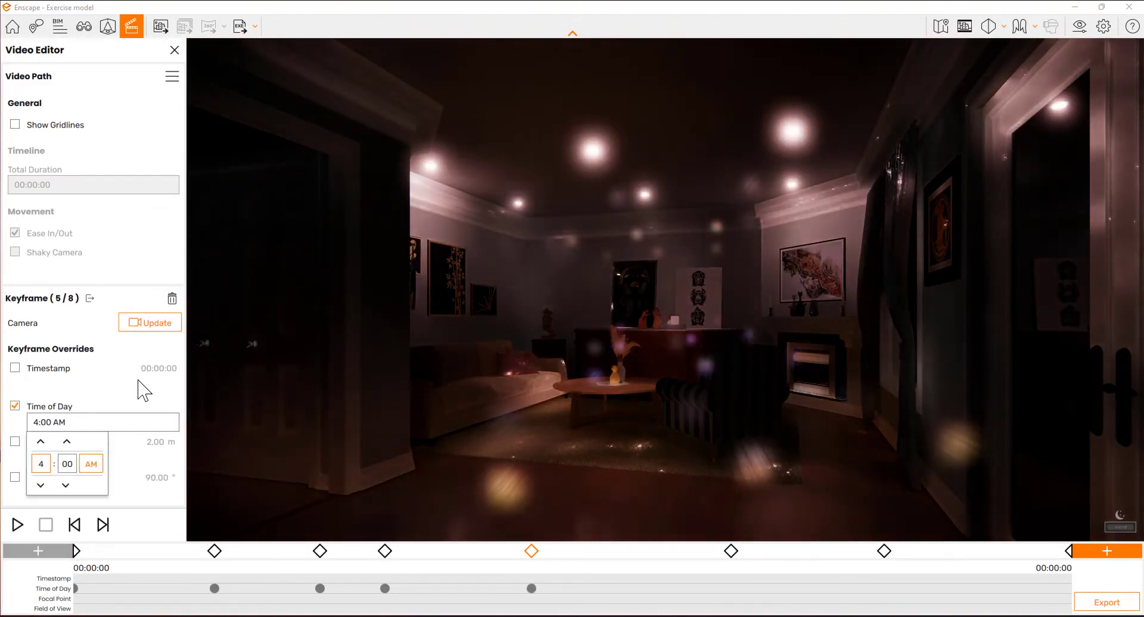
pyautogui.click(151, 326)
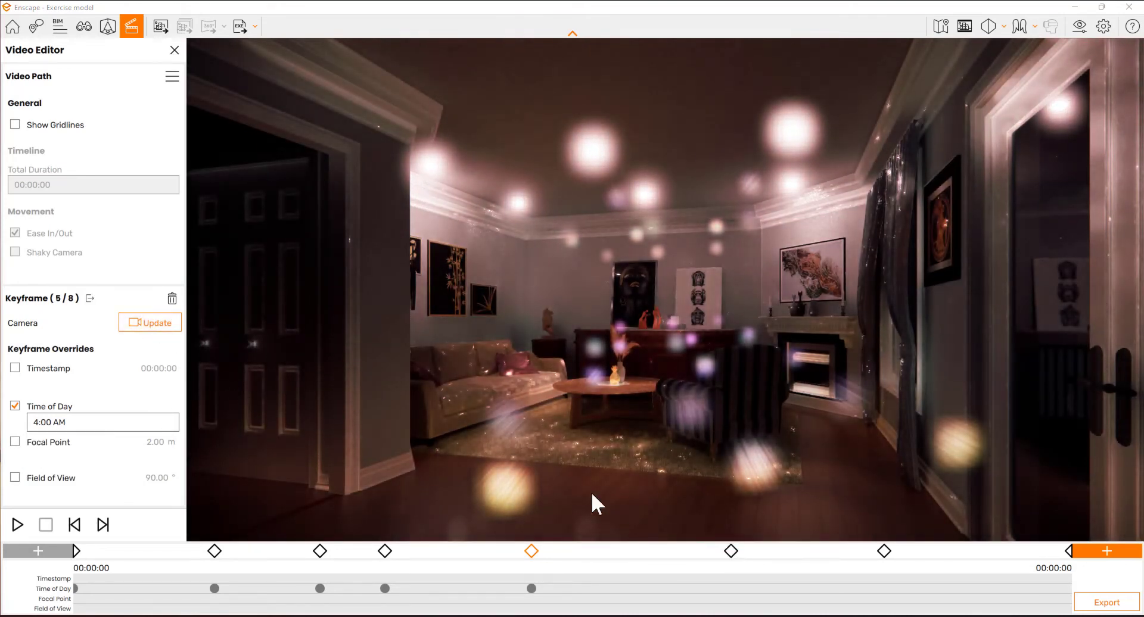
# Override the time of day for the sixth keyframe with 6:00 PM and update its camera.
pyautogui.click(730, 551)
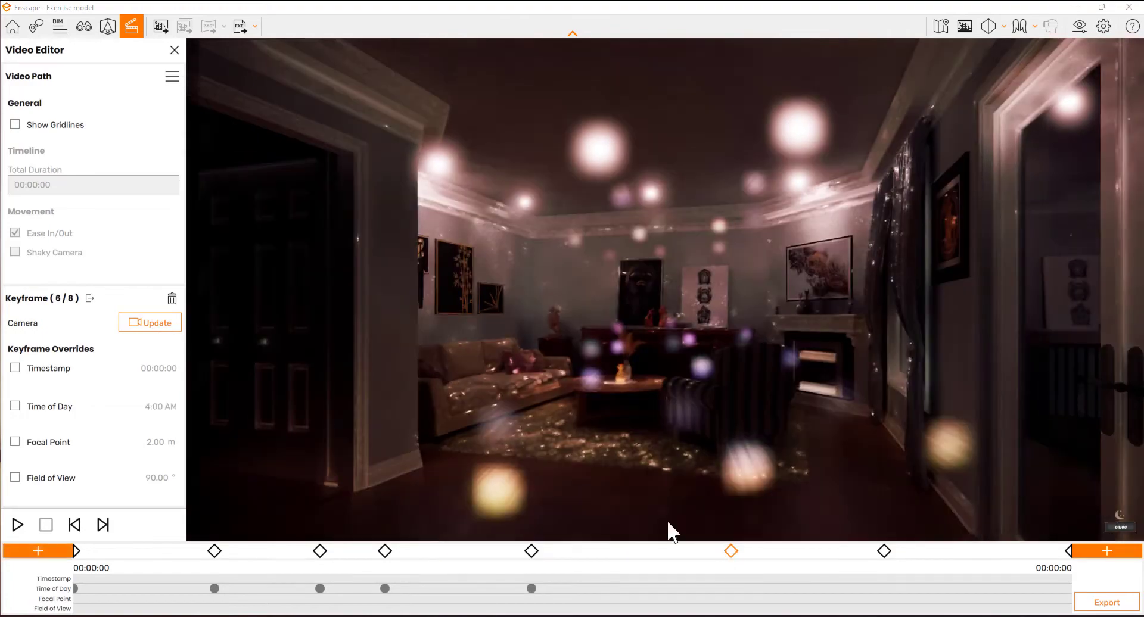
pyautogui.click(153, 408)
pyautogui.click(59, 423)
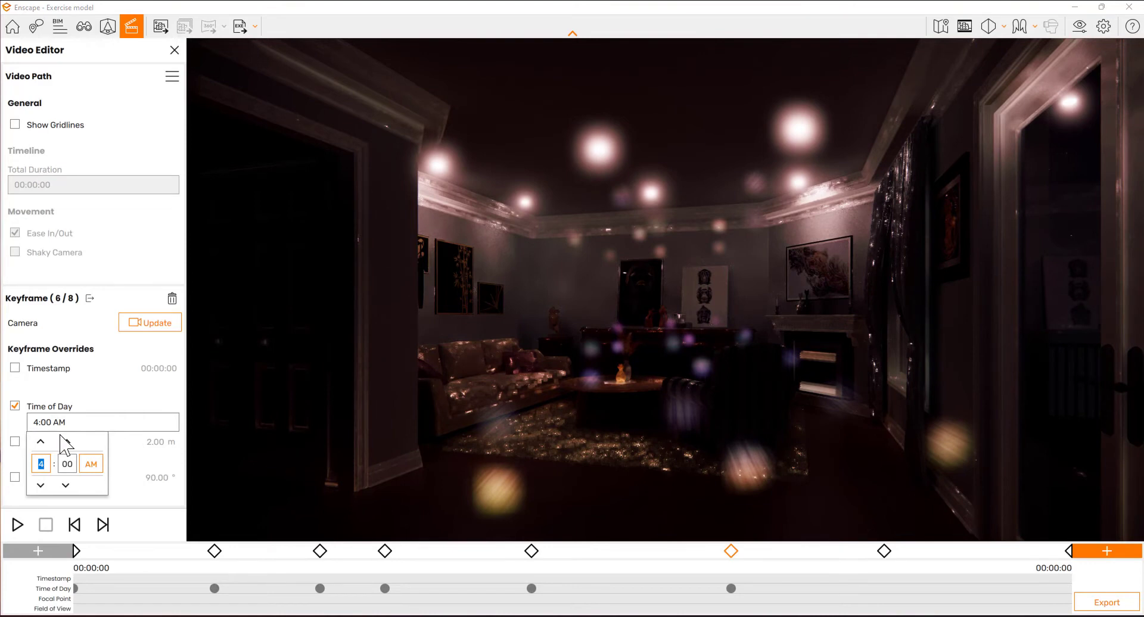
pyautogui.press('Return')
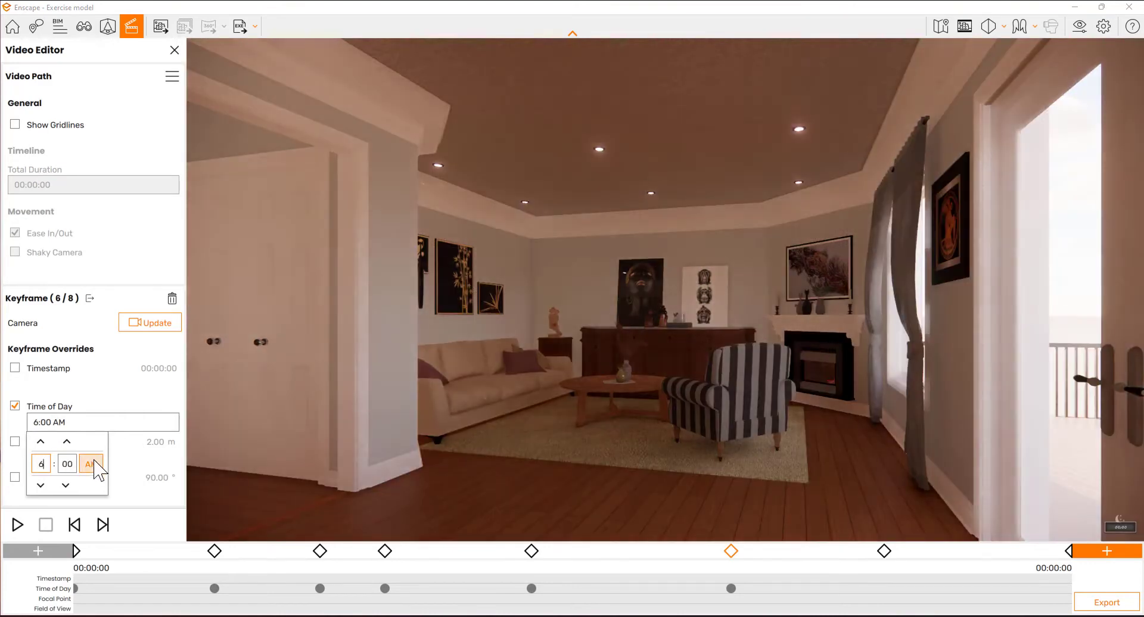
pyautogui.click(92, 462)
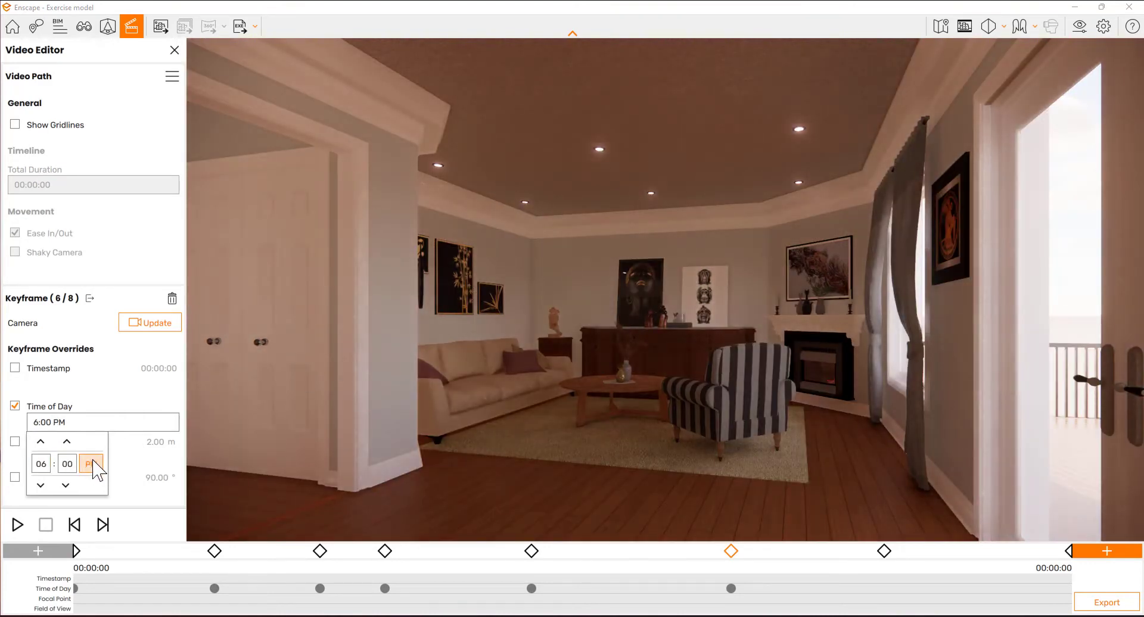
pyautogui.click(157, 324)
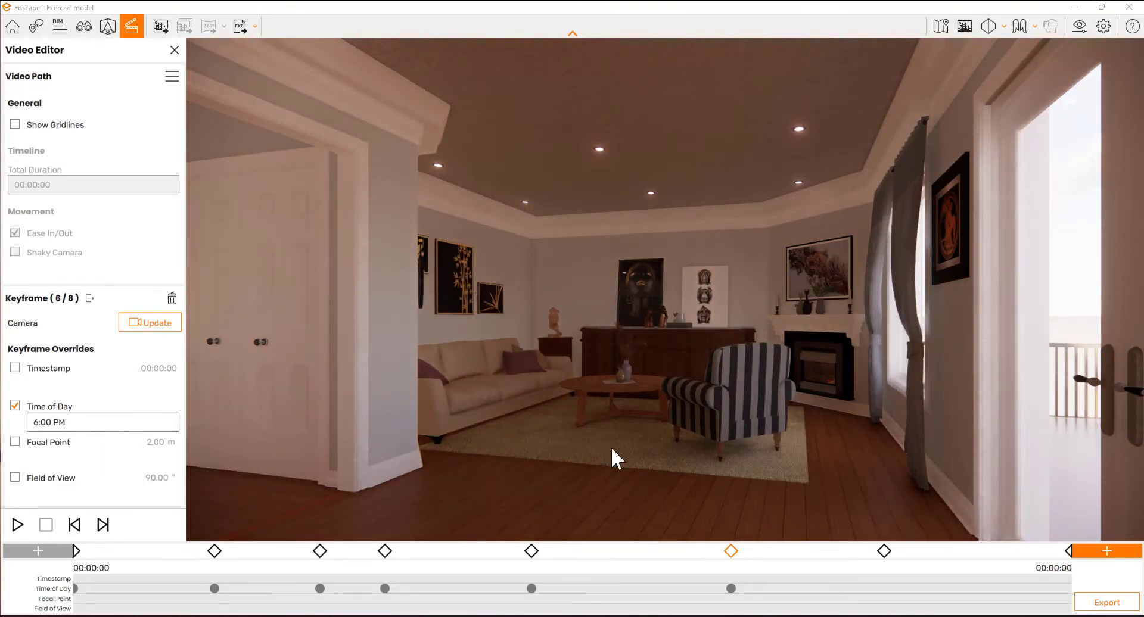
# Override the time of day for the seventh keyframe with 7:00 PM and update its camera.
pyautogui.click(884, 551)
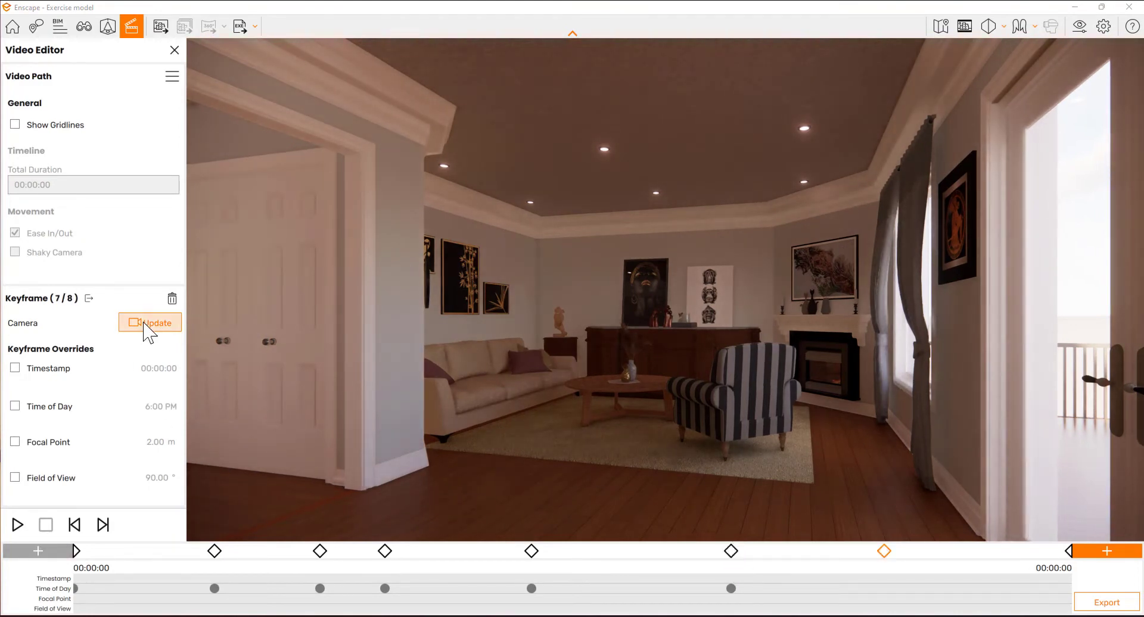
pyautogui.click(119, 410)
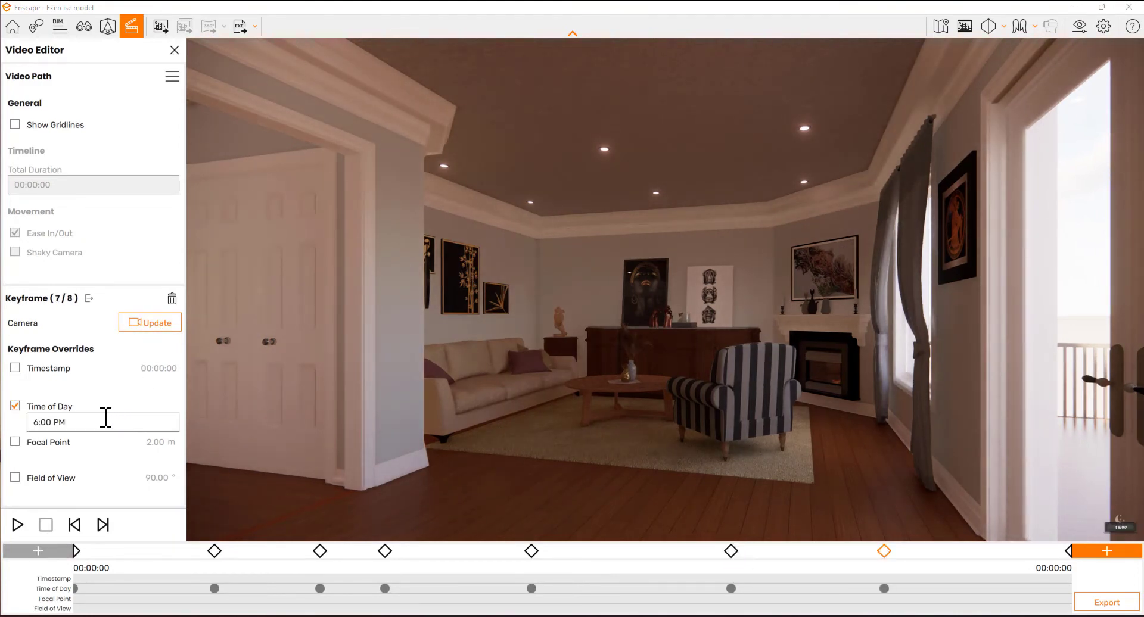
pyautogui.click(95, 421)
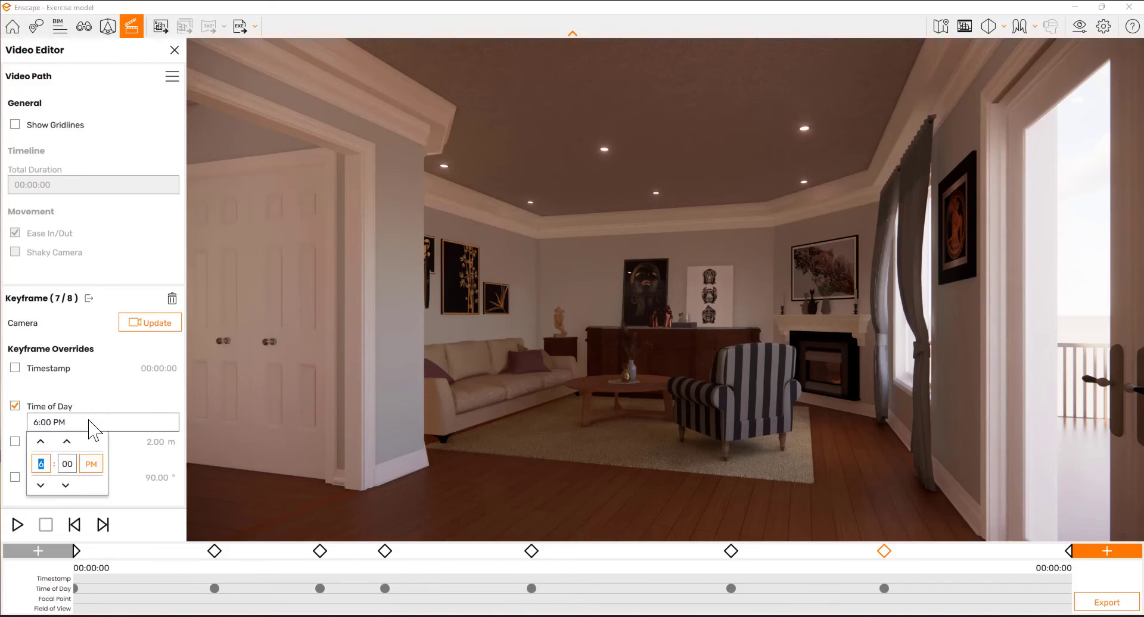
pyautogui.write('7')
pyautogui.click(90, 464)
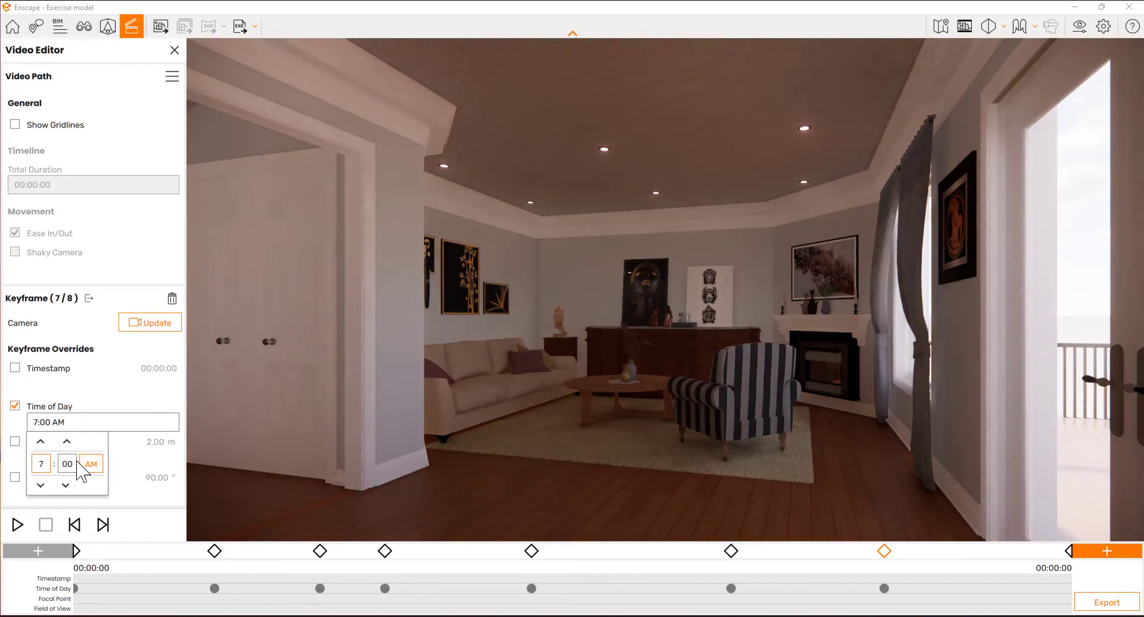
pyautogui.click(91, 464)
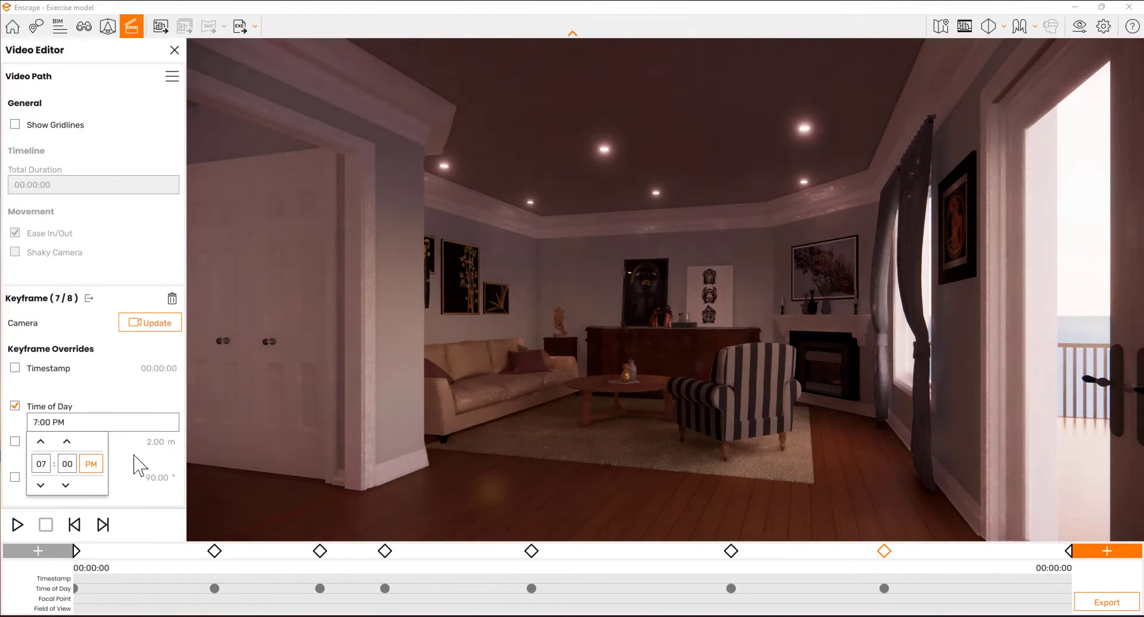
pyautogui.click(153, 328)
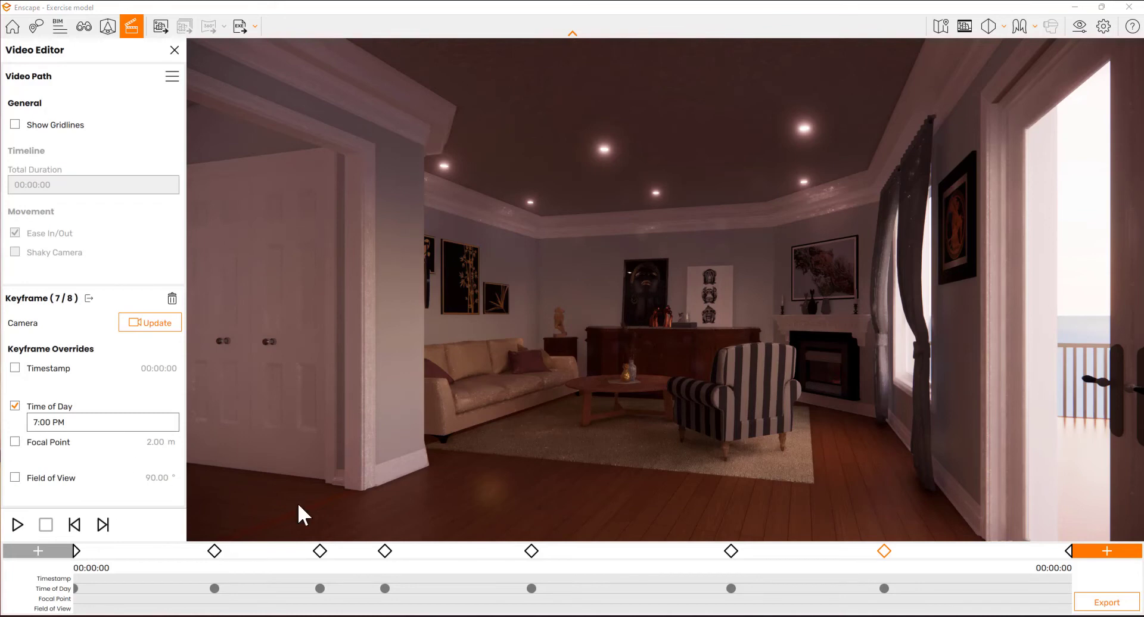
# Override the time of day for the last keyframe with 8:30 PM and update its camera.
pyautogui.click(1073, 553)
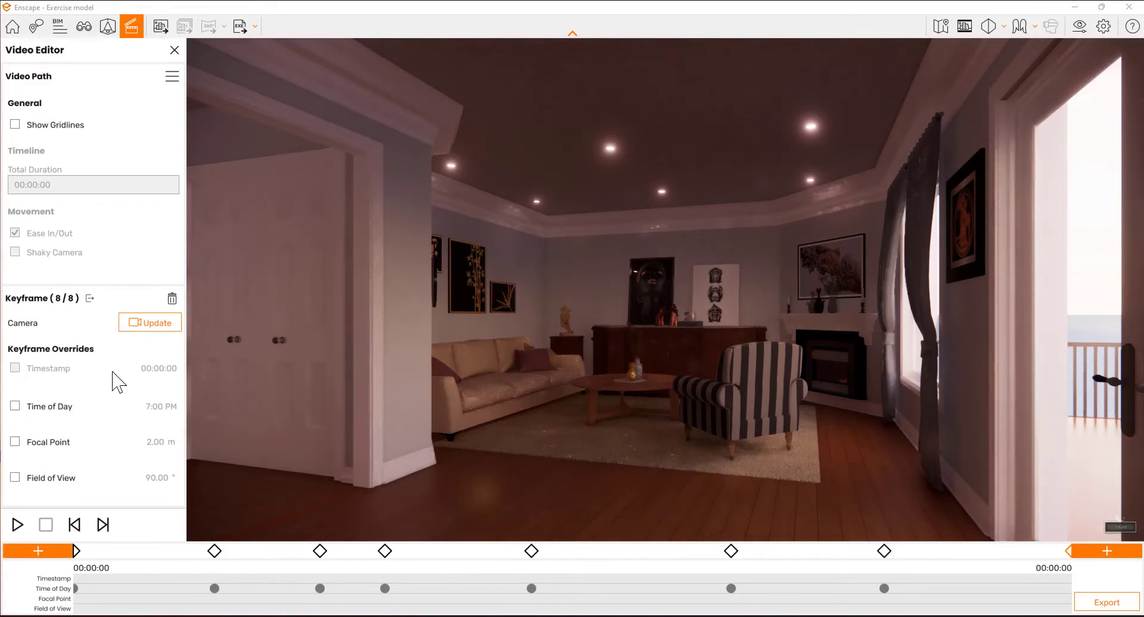
pyautogui.click(67, 407)
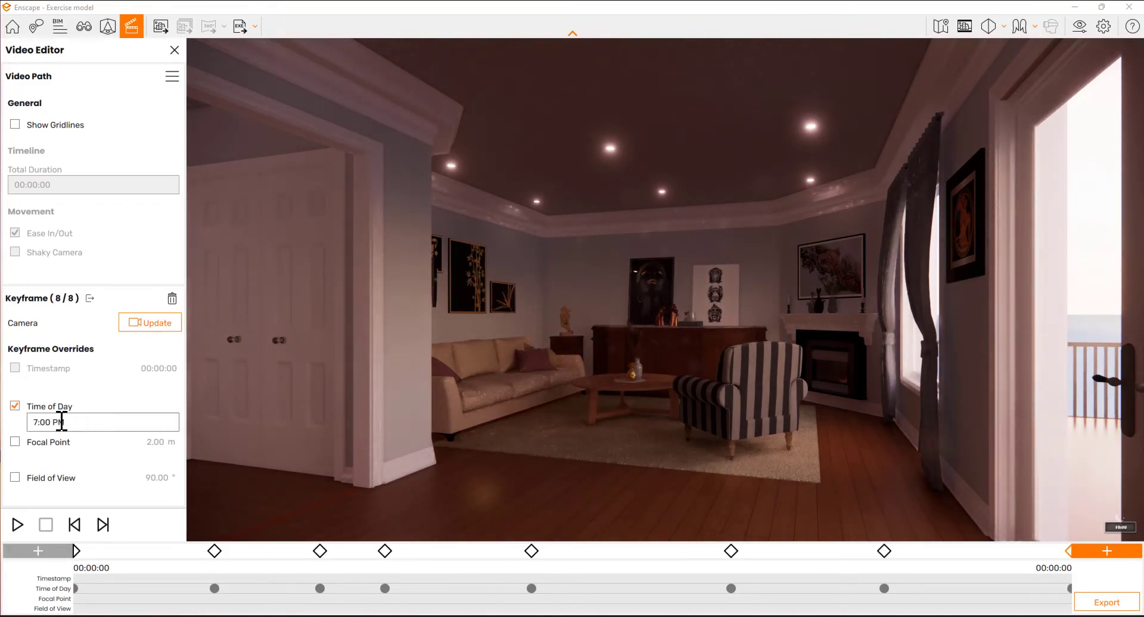
pyautogui.click(38, 422)
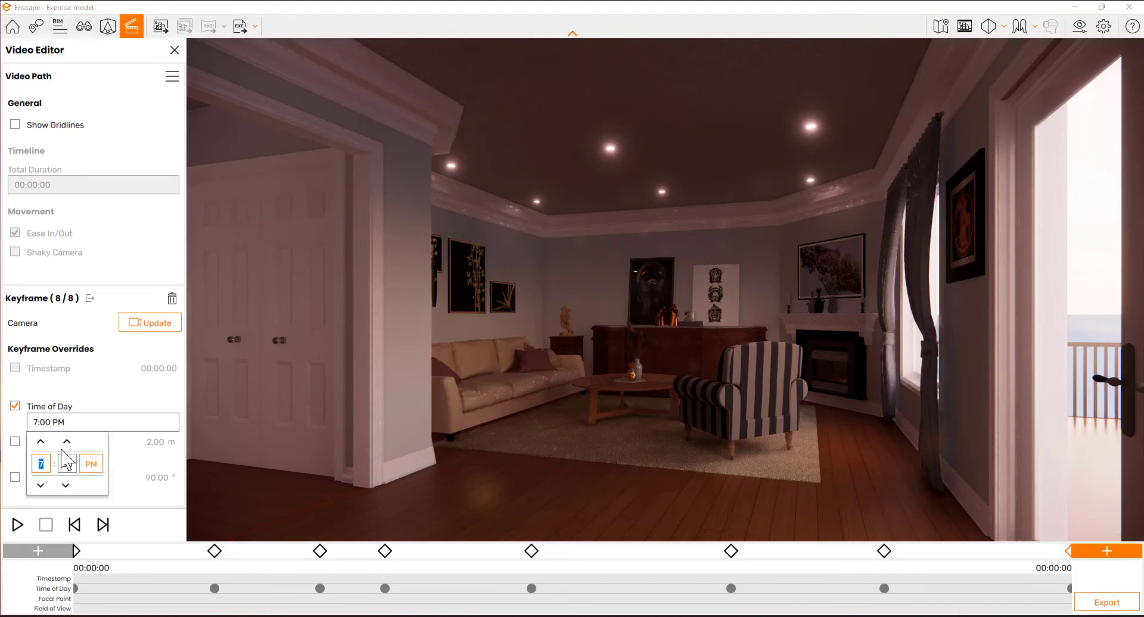
pyautogui.write('30')
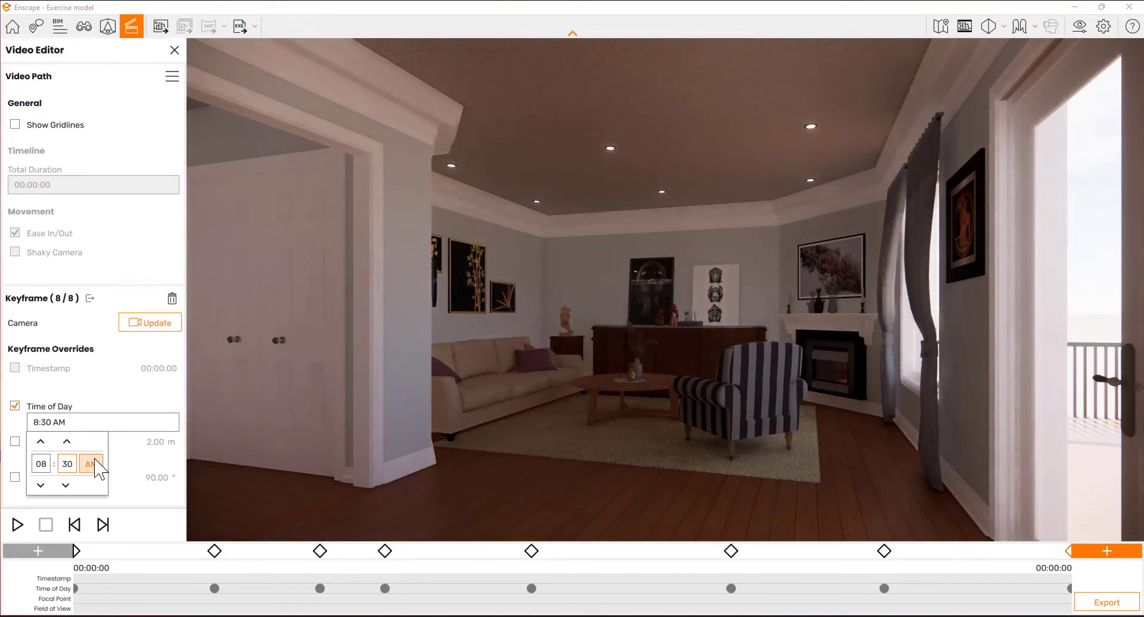
pyautogui.click(94, 464)
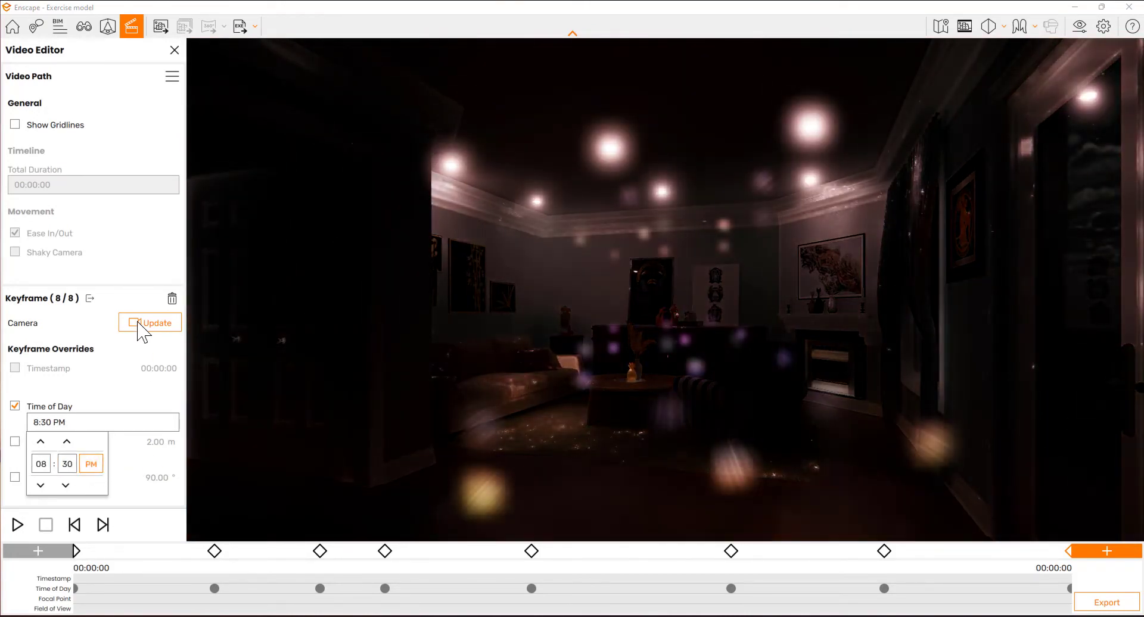
pyautogui.click(143, 330)
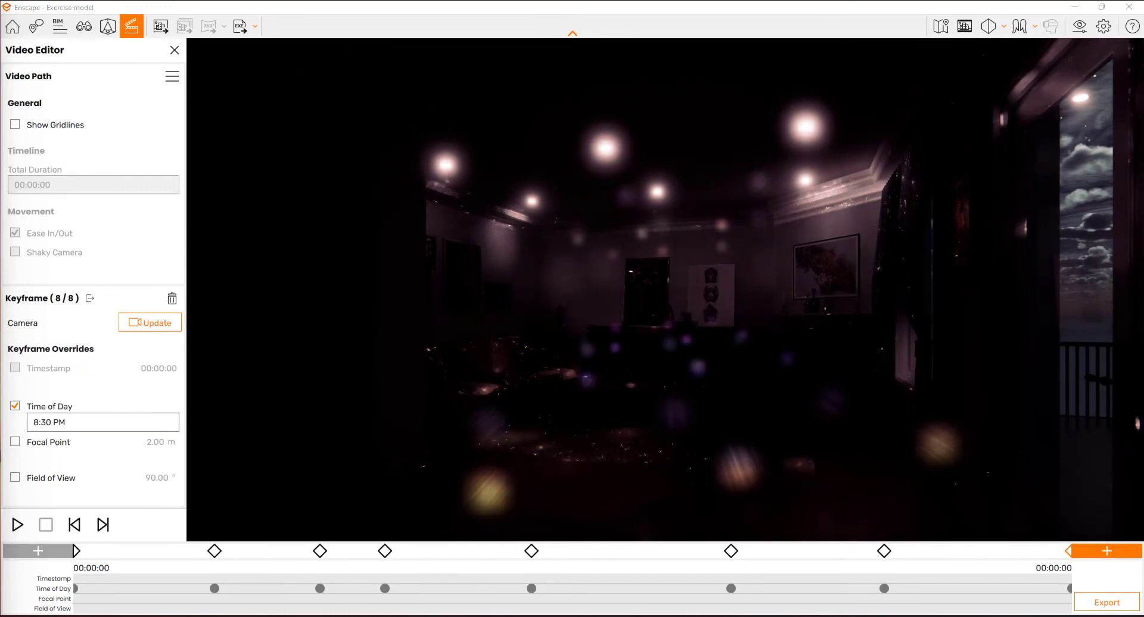
# Play back the video path from its first keyframe to preview the changing daylight in the living room.
pyautogui.click(17, 525)
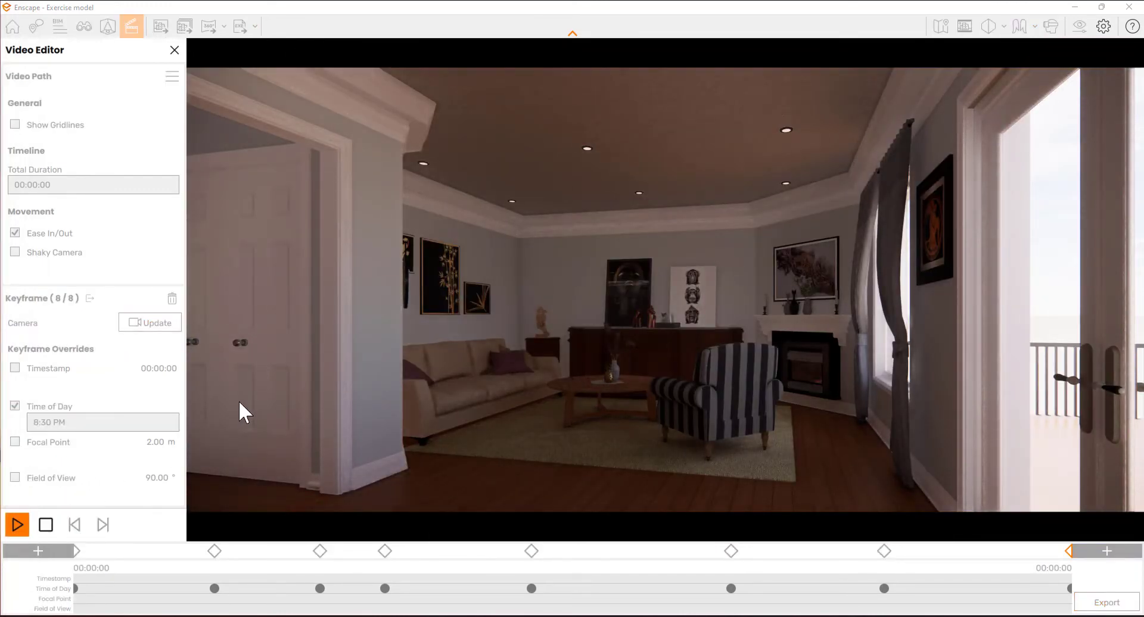
pyautogui.click(45, 524)
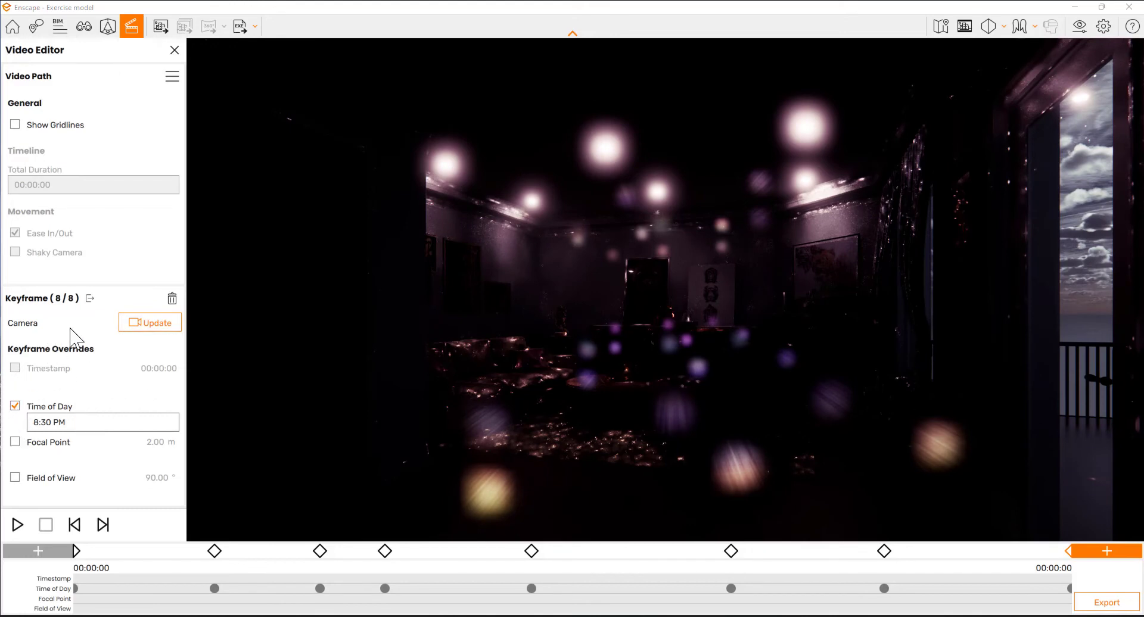
pyautogui.click(77, 551)
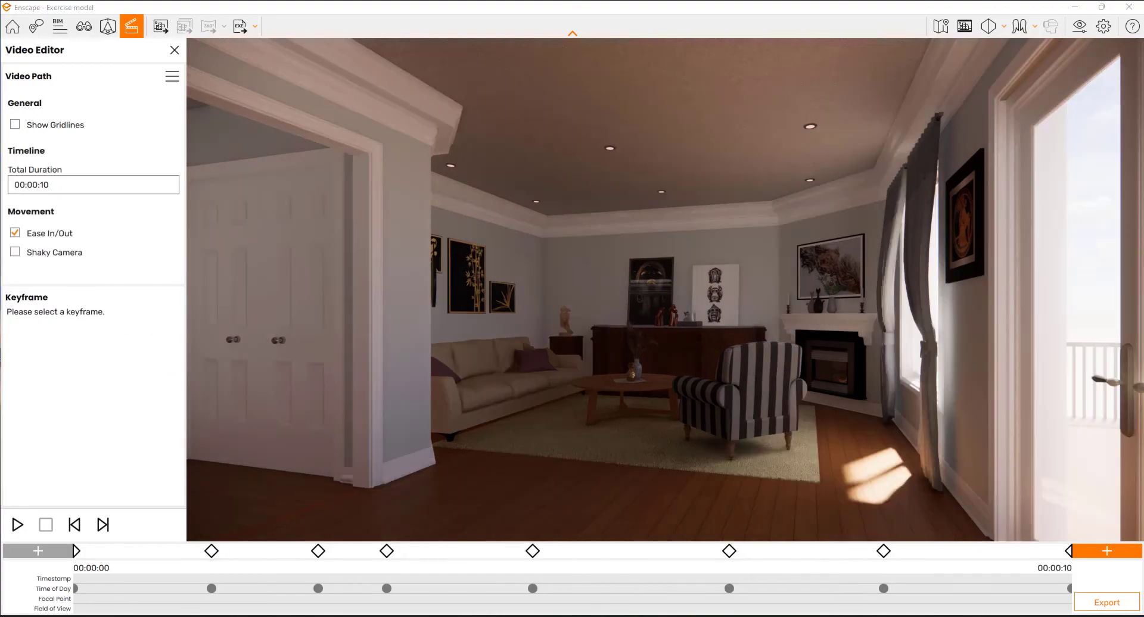
pyautogui.click(18, 525)
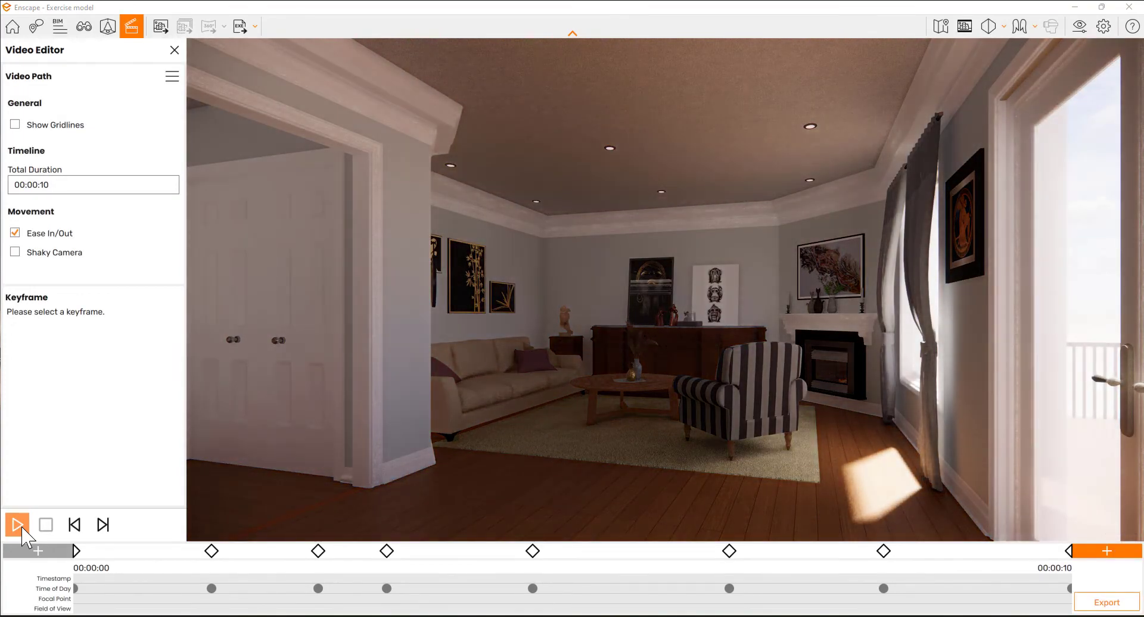
pyautogui.click(23, 527)
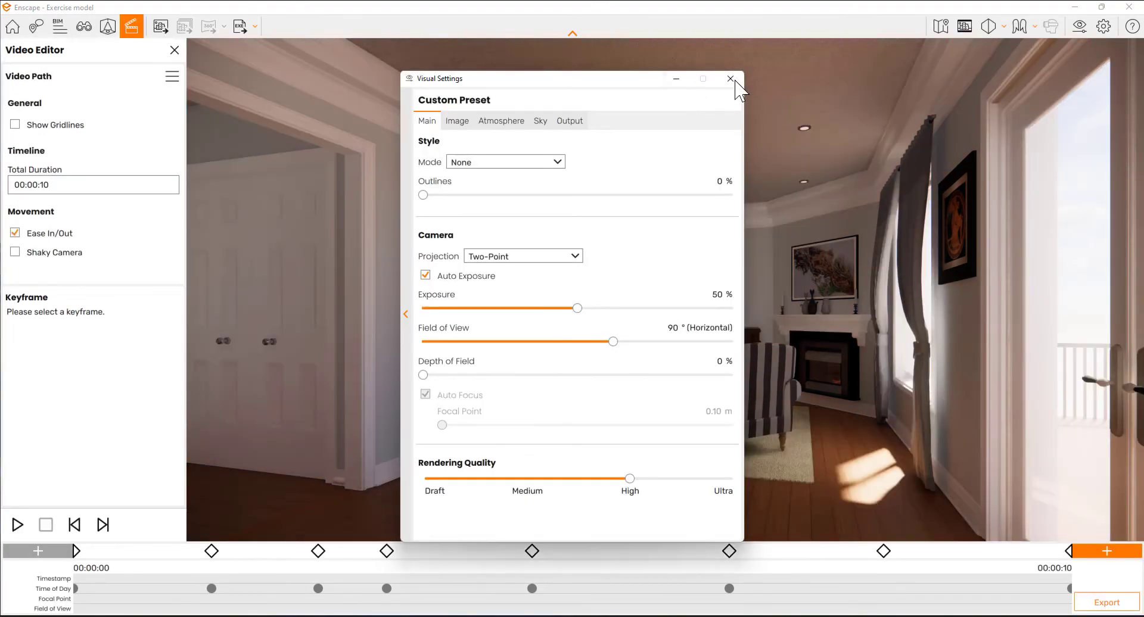
# Set the output resolution to Ultra HD in the visual settings.
pyautogui.click(730, 78)
pyautogui.click(1079, 27)
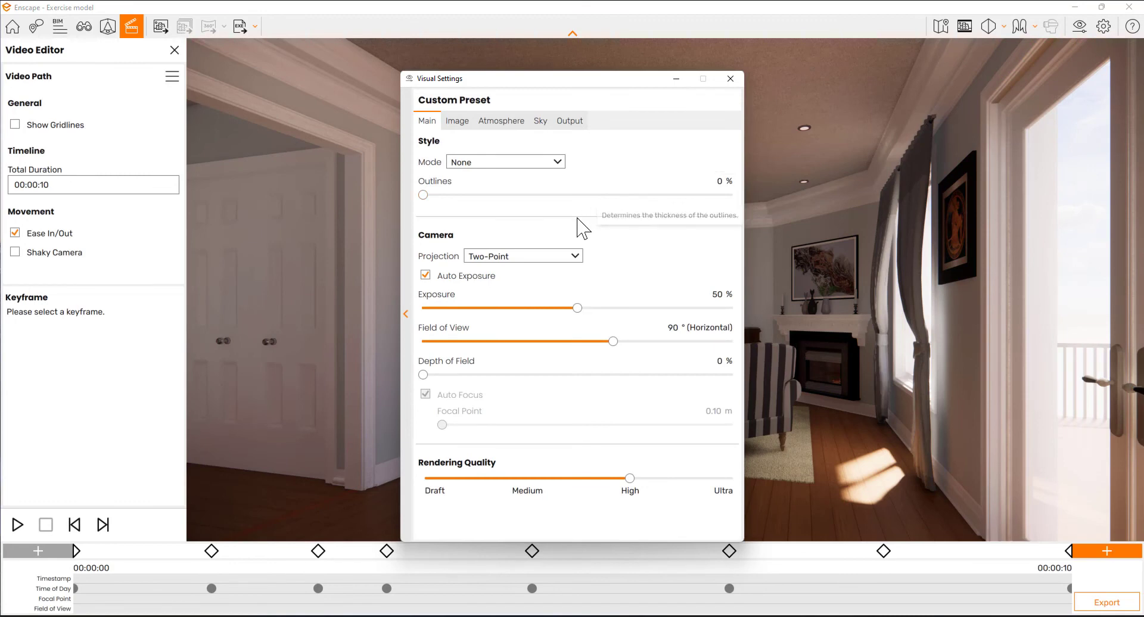
pyautogui.click(566, 122)
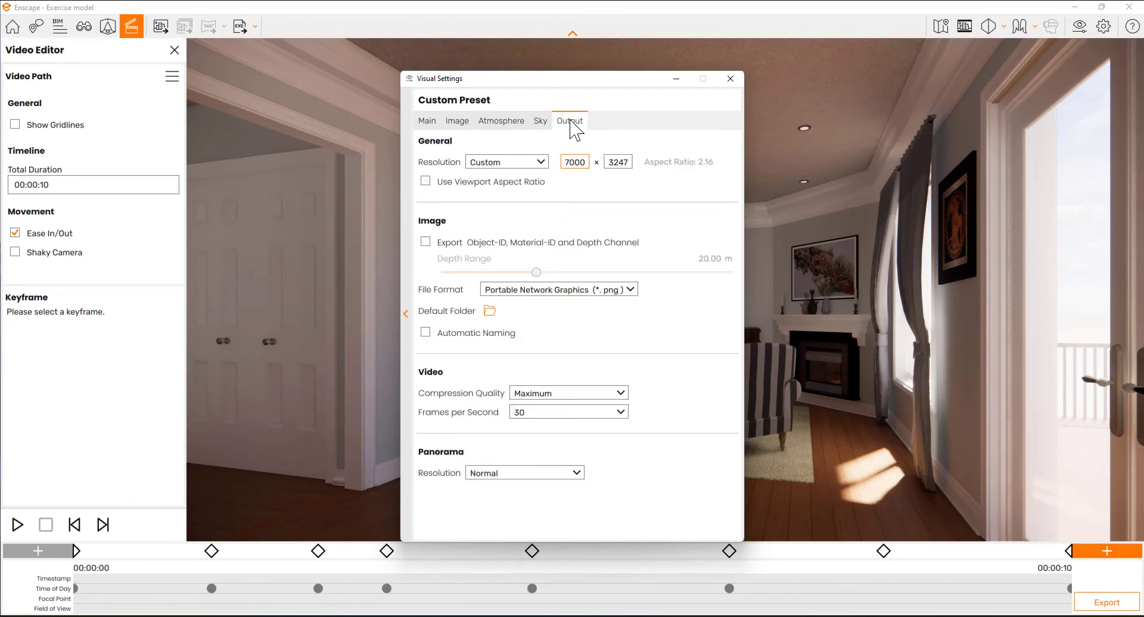
pyautogui.click(525, 166)
pyautogui.click(507, 231)
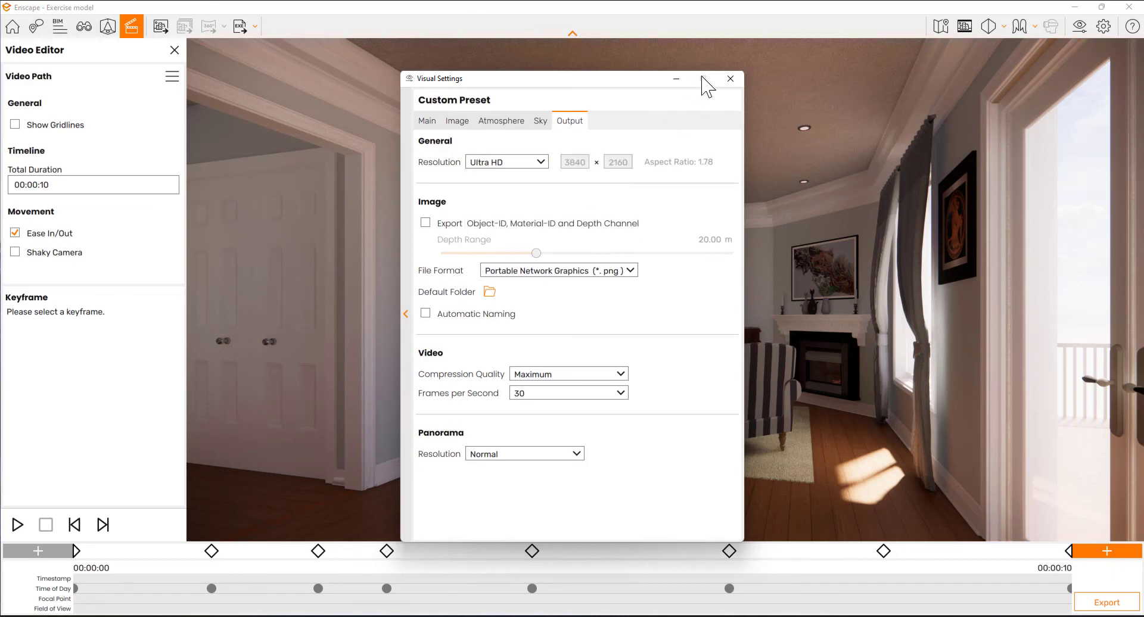
pyautogui.click(677, 80)
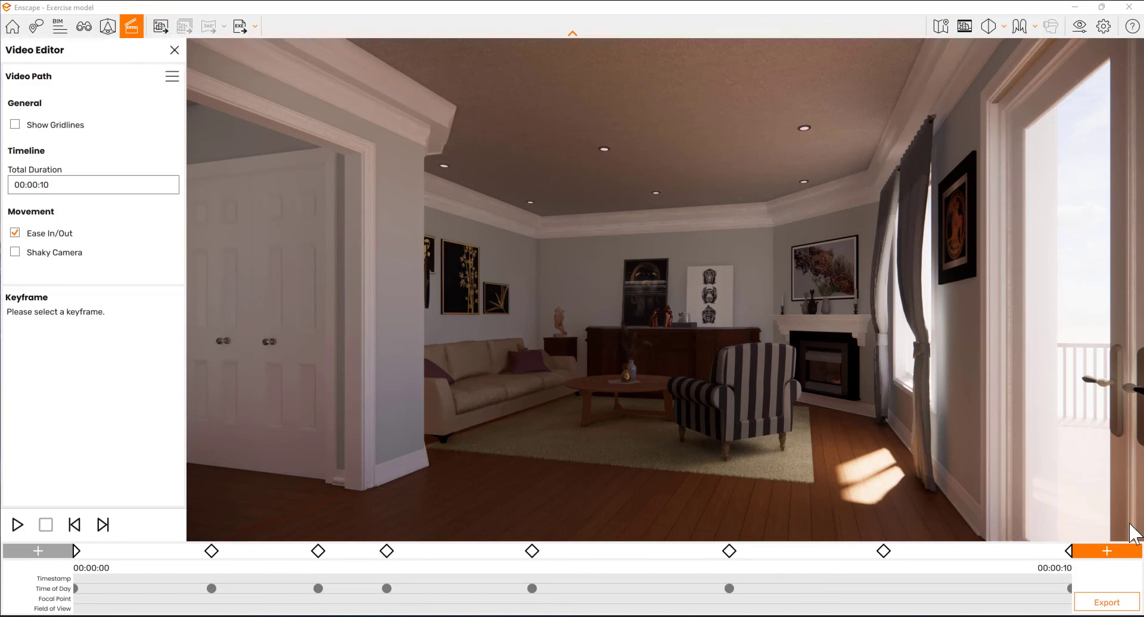
# Start the video export of the finished path.
pyautogui.click(1106, 602)
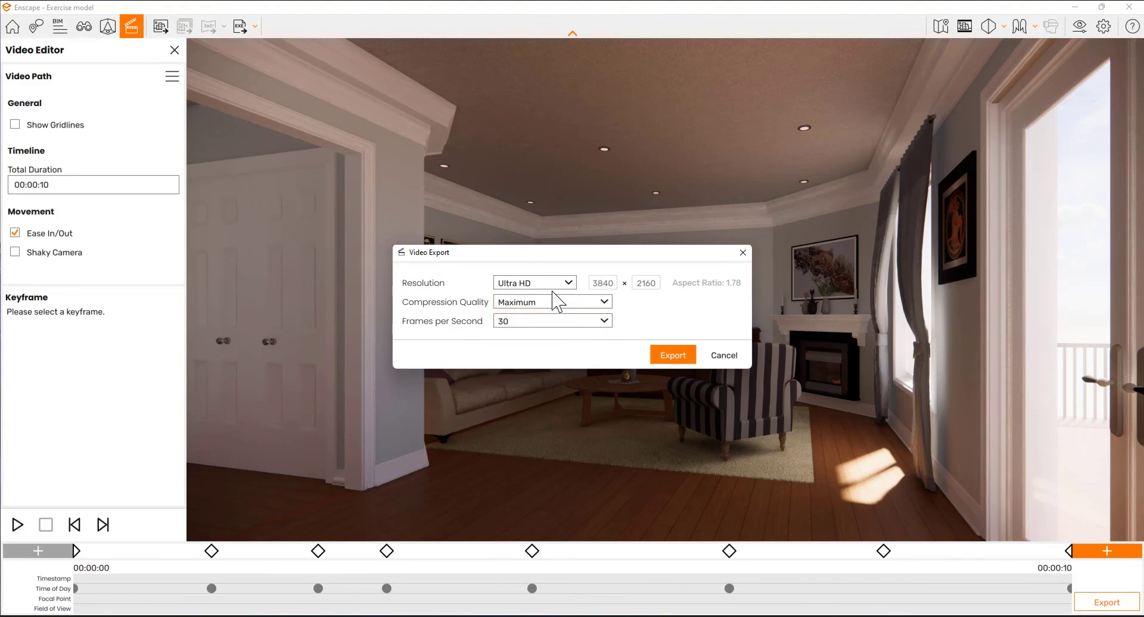